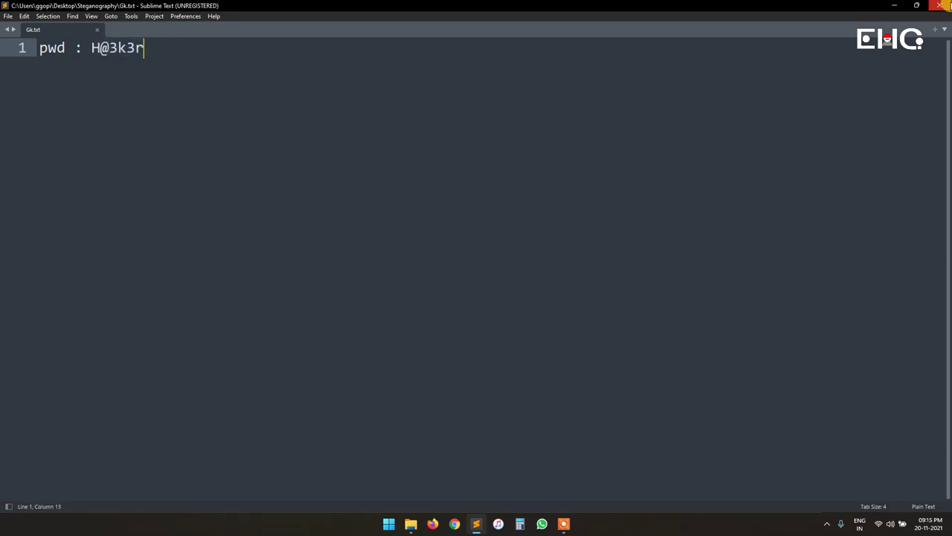
Close the Gk text file, then open the EHG image from the Steganography folder to view it and close it again.
click(941, 6)
click(313, 179)
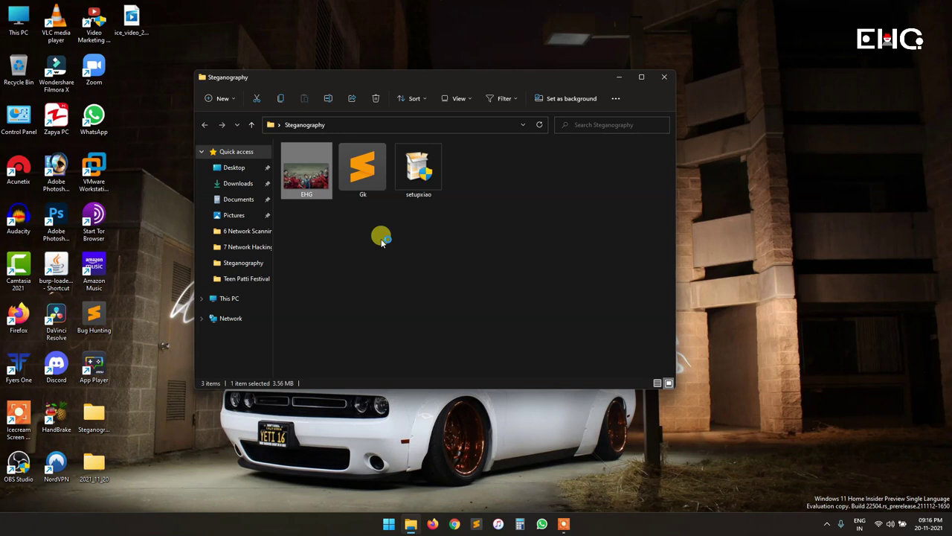
key(Return)
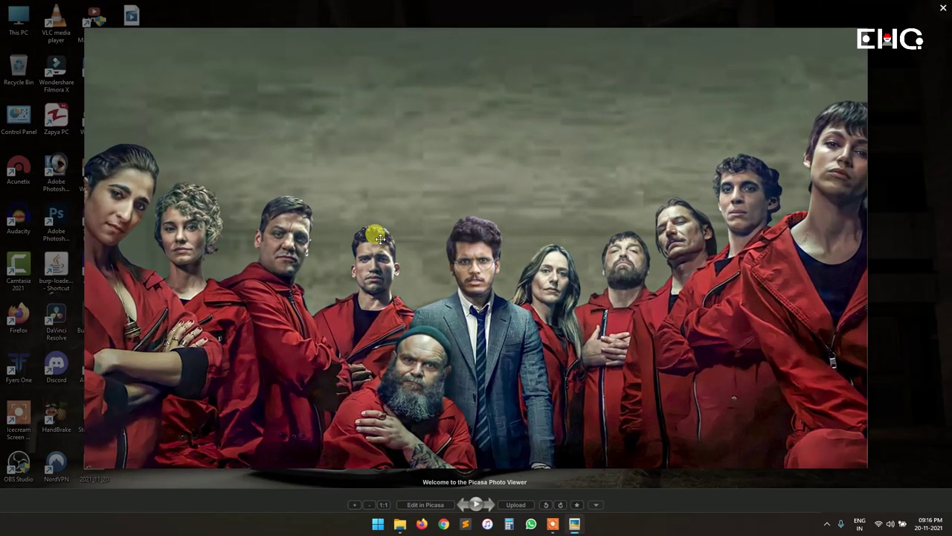
click(943, 7)
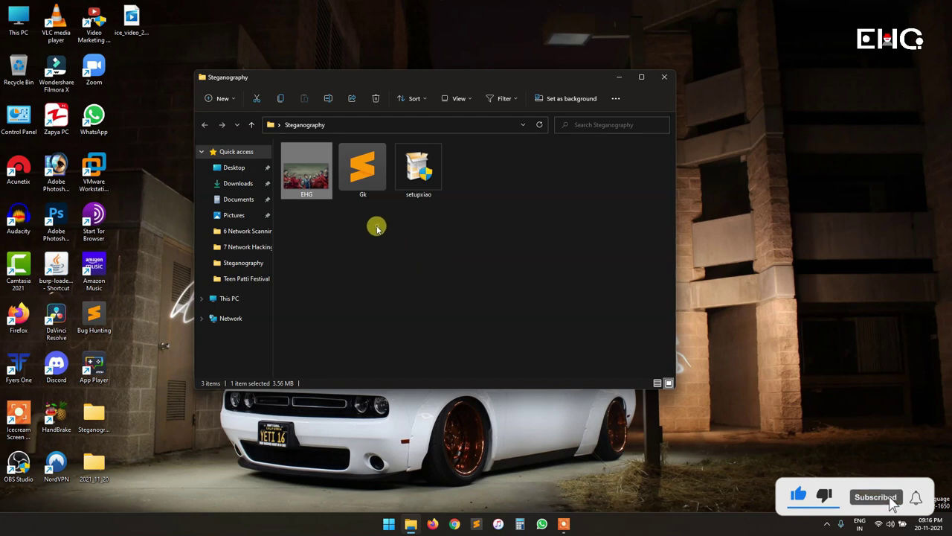
Open the Gk text file, highlight the password stored in it to review it, and close the file.
click(371, 181)
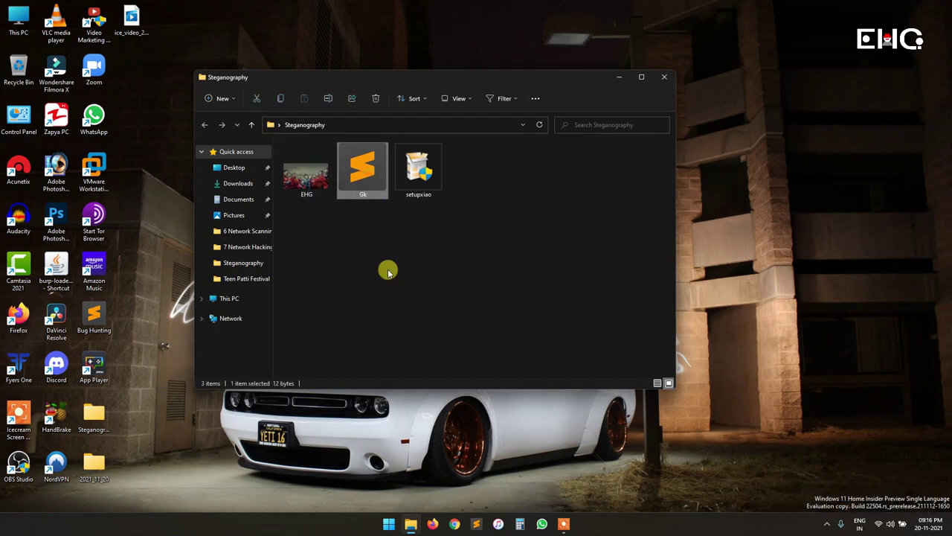
click(387, 270)
click(320, 182)
double_click(365, 171)
drag(145, 47, 85, 46)
click(119, 47)
drag(146, 47, 91, 44)
click(137, 72)
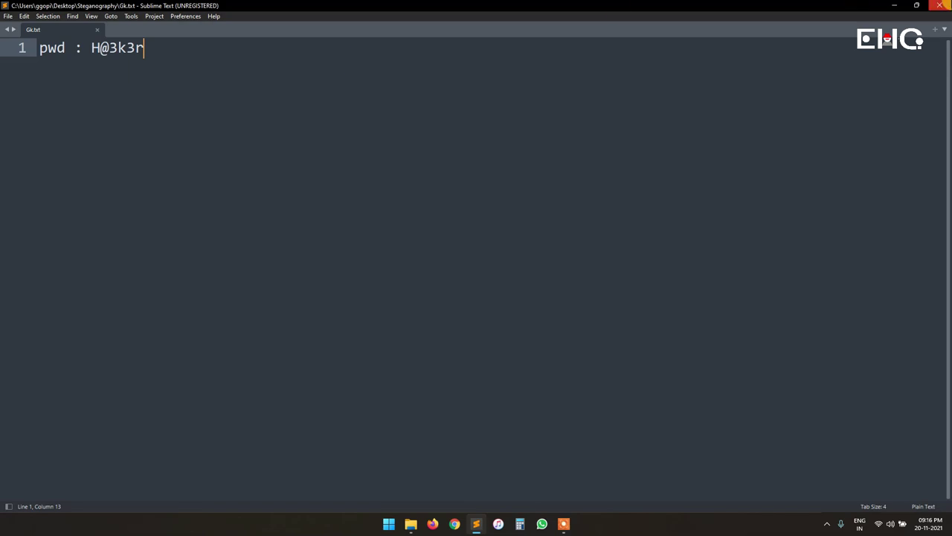
click(939, 5)
Look once more at the Gk text file and the EHG image, closing each one after viewing.
click(305, 182)
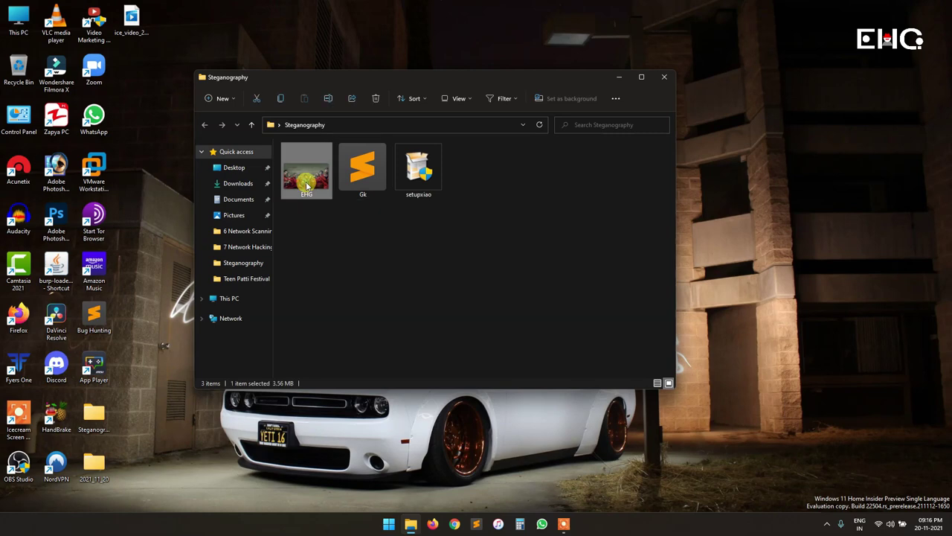
click(362, 184)
double_click(362, 185)
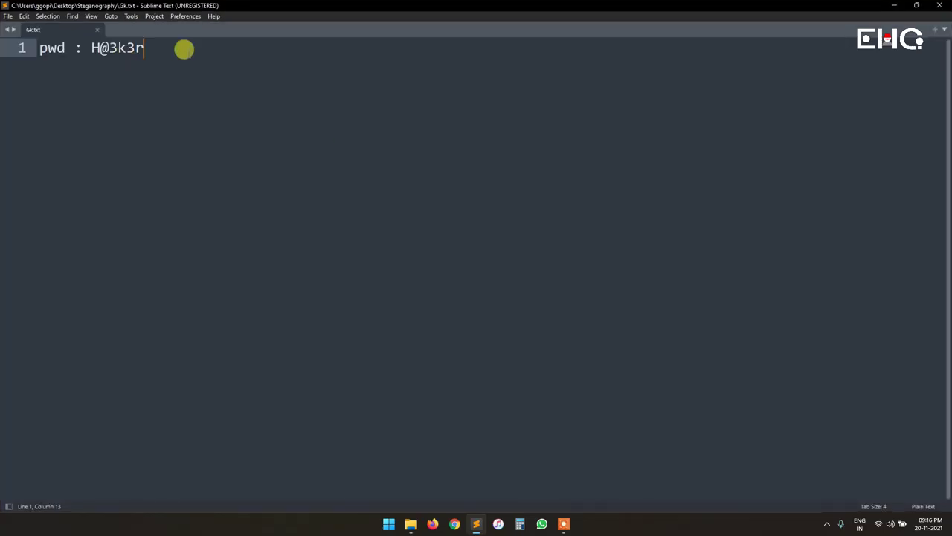
click(940, 5)
double_click(307, 173)
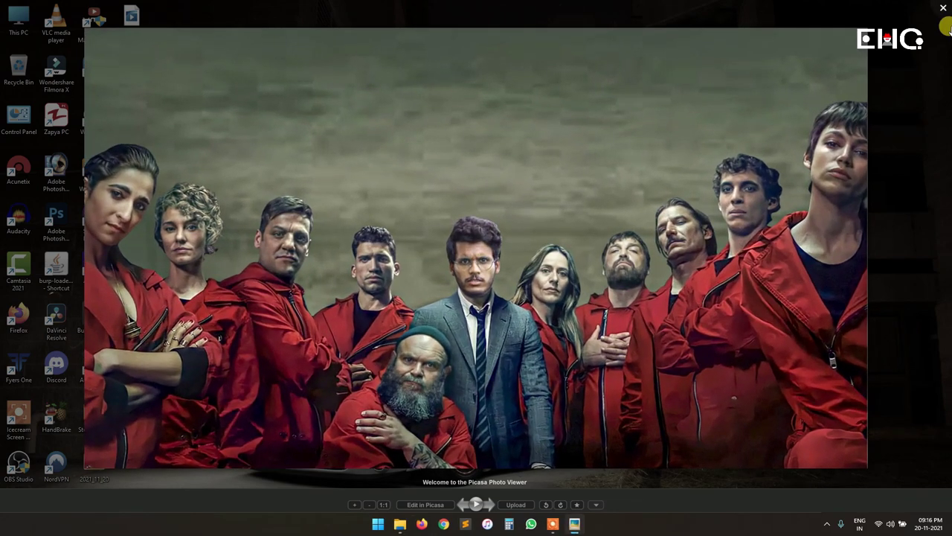
click(943, 8)
Install Xiao Stenography 2.6.1 from setupxiao, using English and the default destination folder, and finish the setup wizard.
click(364, 178)
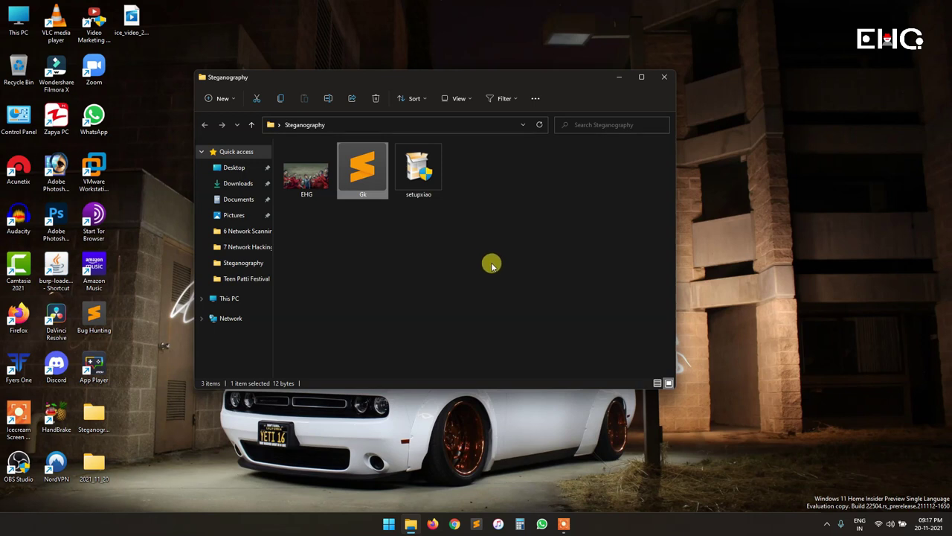
click(413, 217)
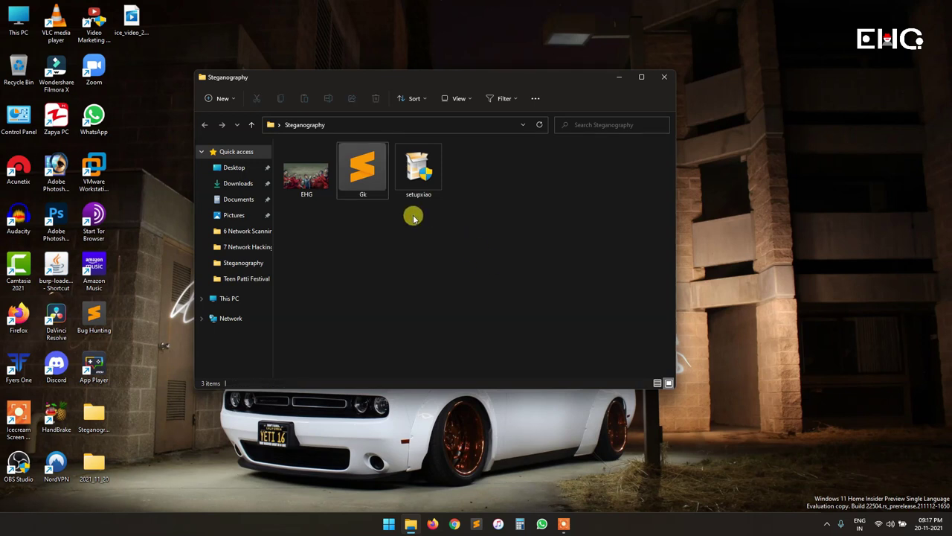
click(416, 168)
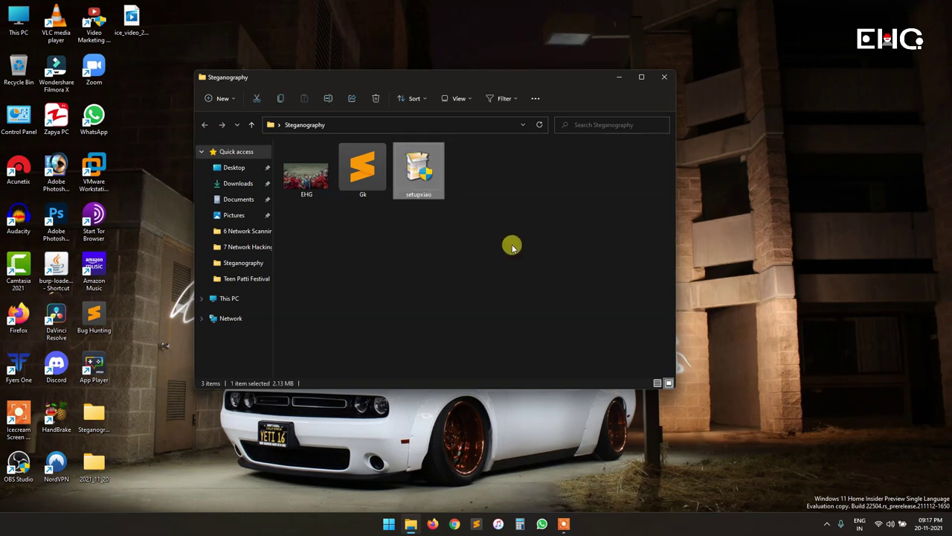
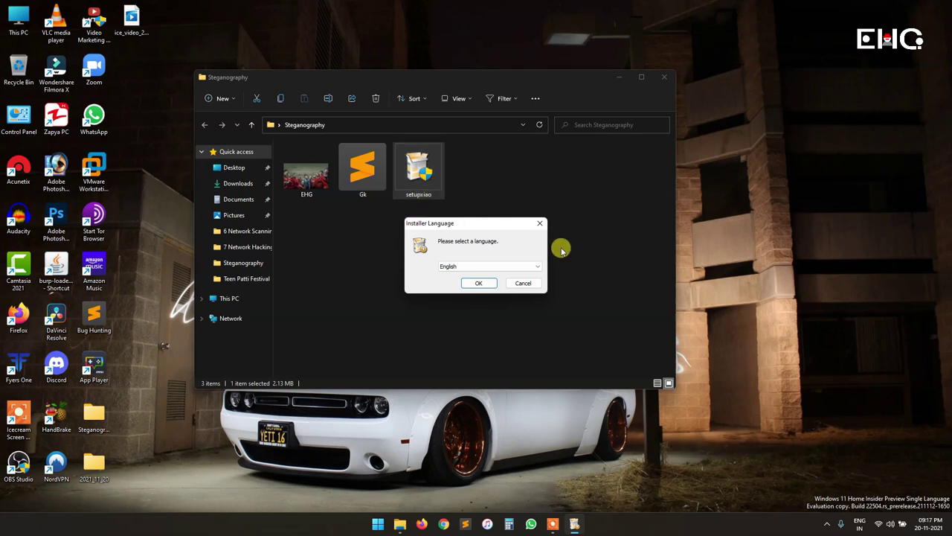
click(481, 283)
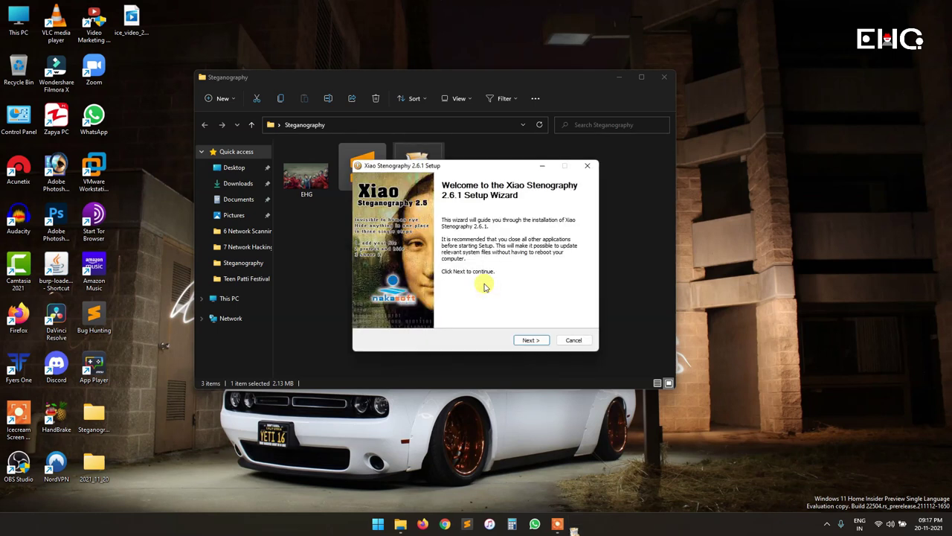
click(532, 340)
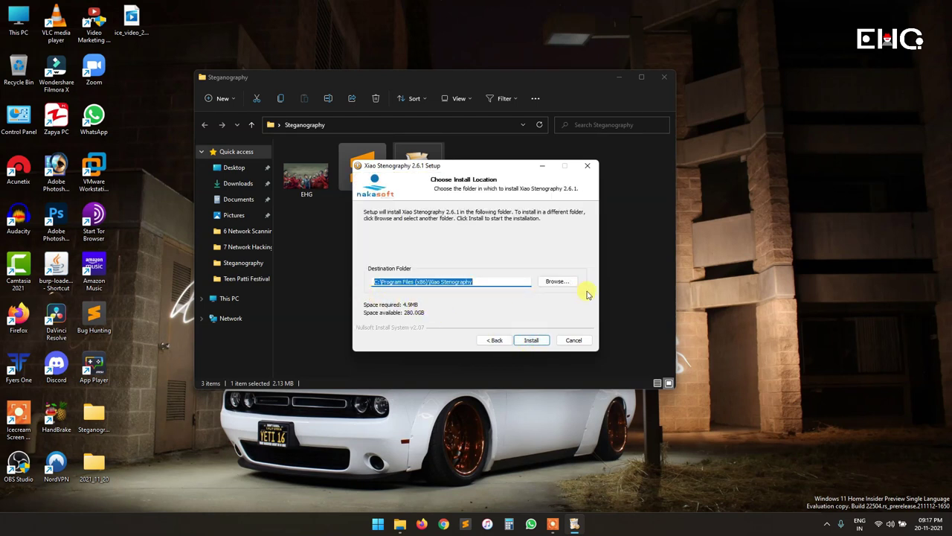
click(539, 340)
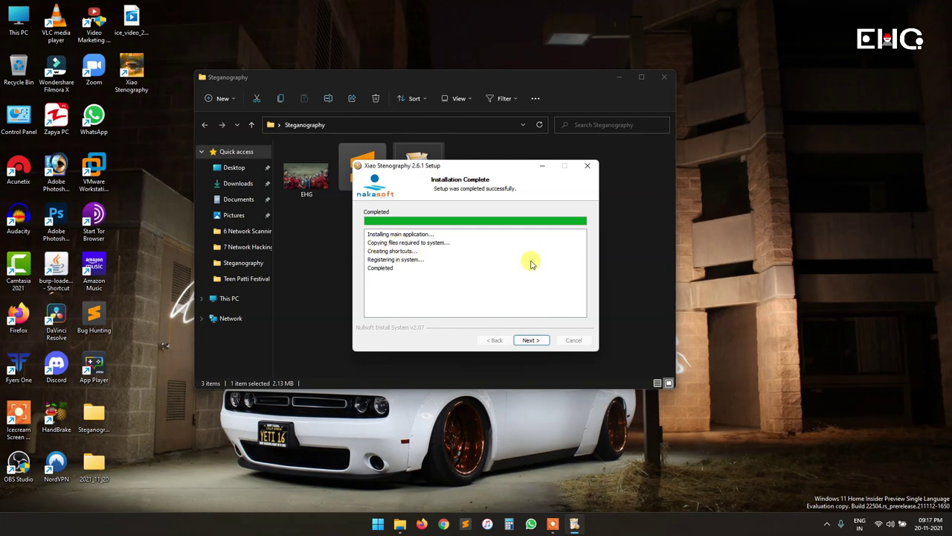
click(542, 340)
click(445, 249)
click(530, 340)
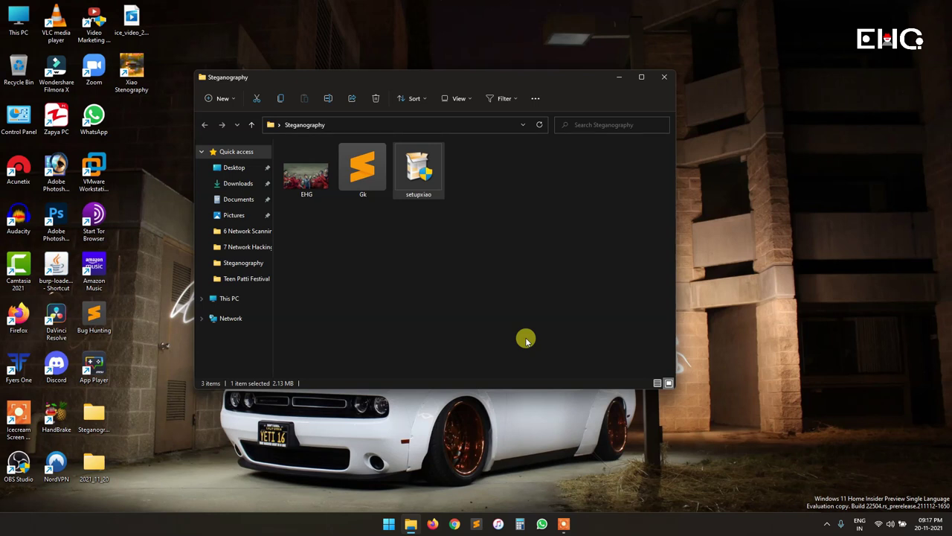
Check the file type of the EHG image in its properties.
click(459, 291)
click(297, 182)
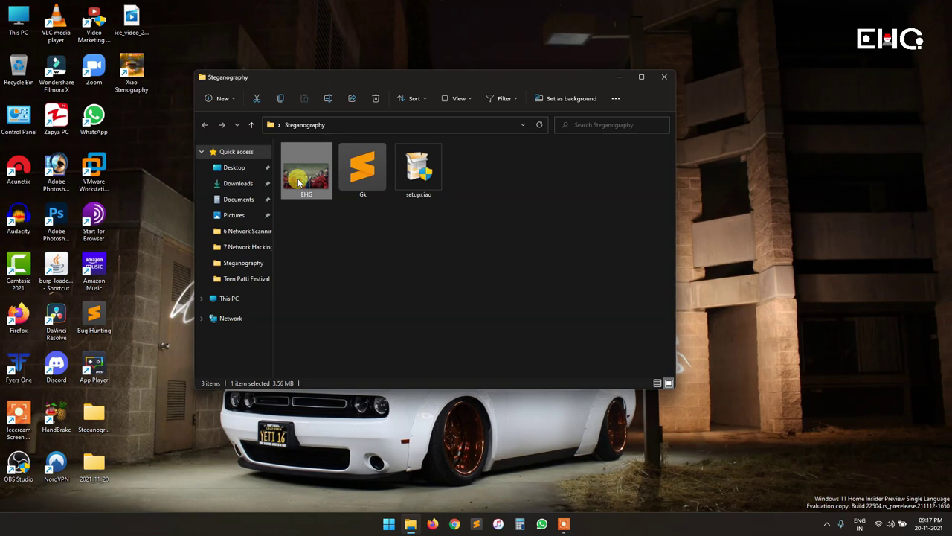
key(alt+Return)
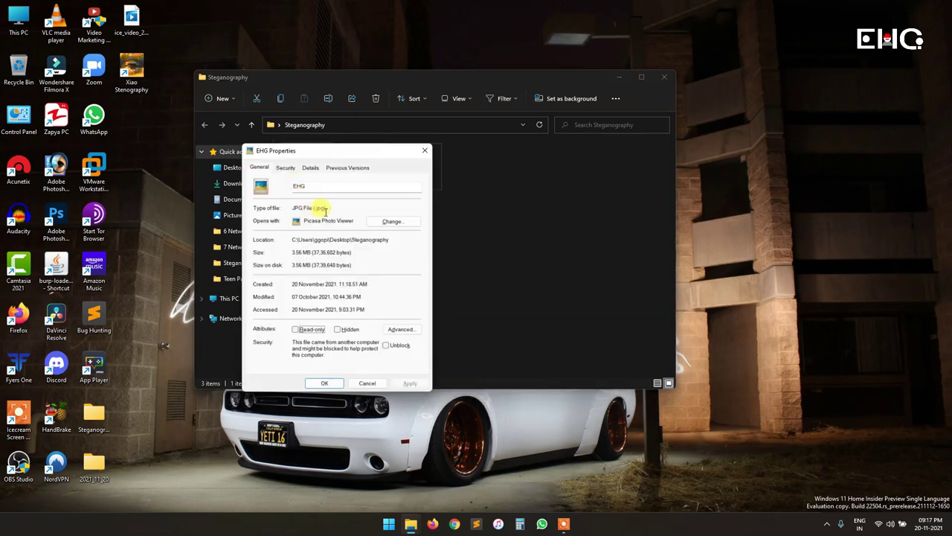
click(425, 151)
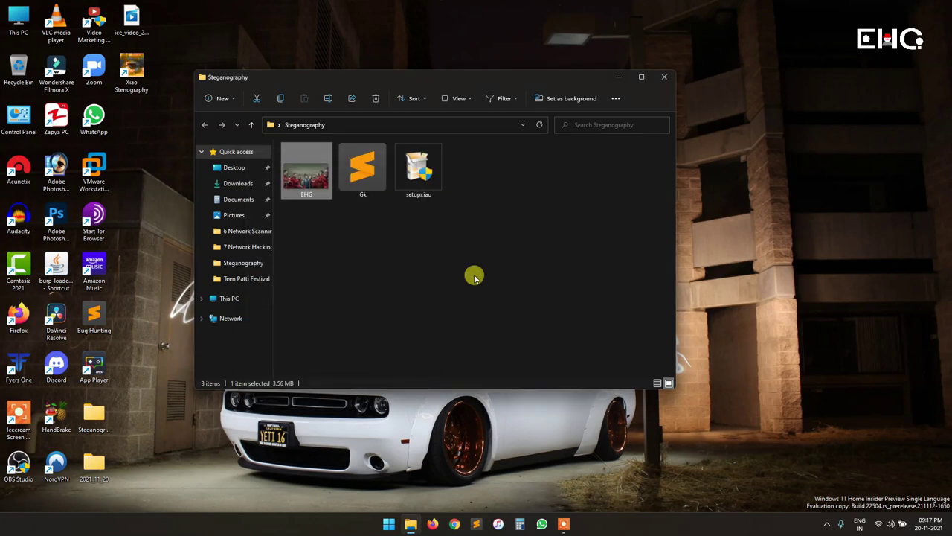
Open the EHG image in Paint.
right_click(308, 183)
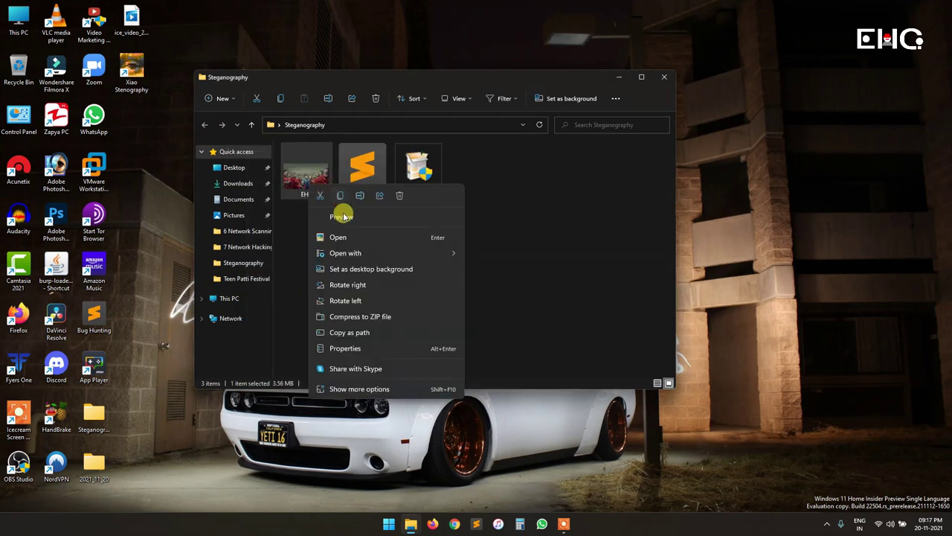
mouse_move(351, 253)
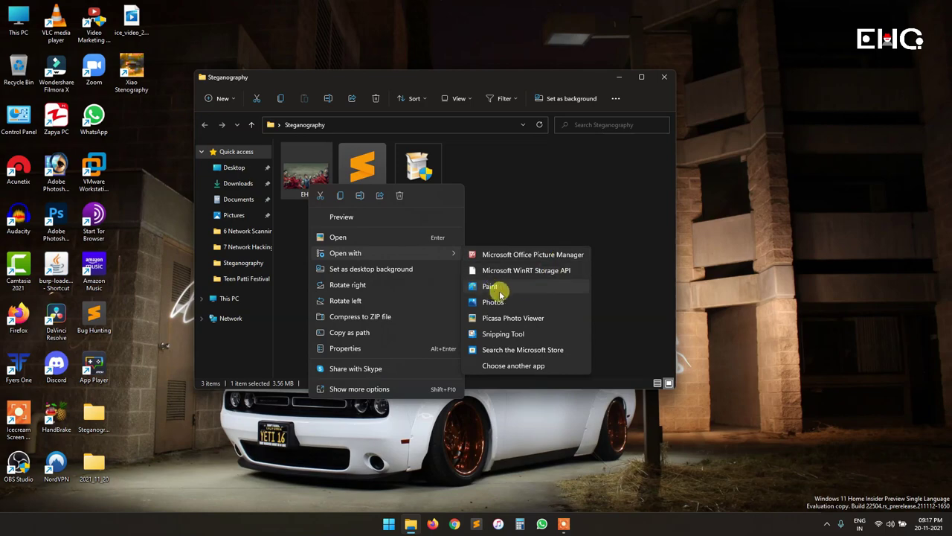
click(493, 288)
scroll(461, 272, down, 3)
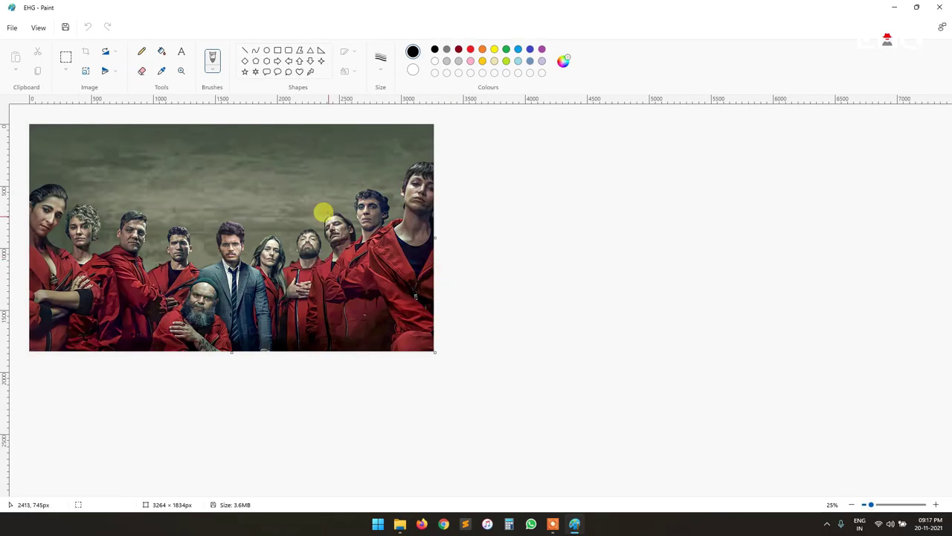
Save the image as a 24-bit bitmap named "EHG bmp" in the Steganography folder and close Paint.
click(12, 27)
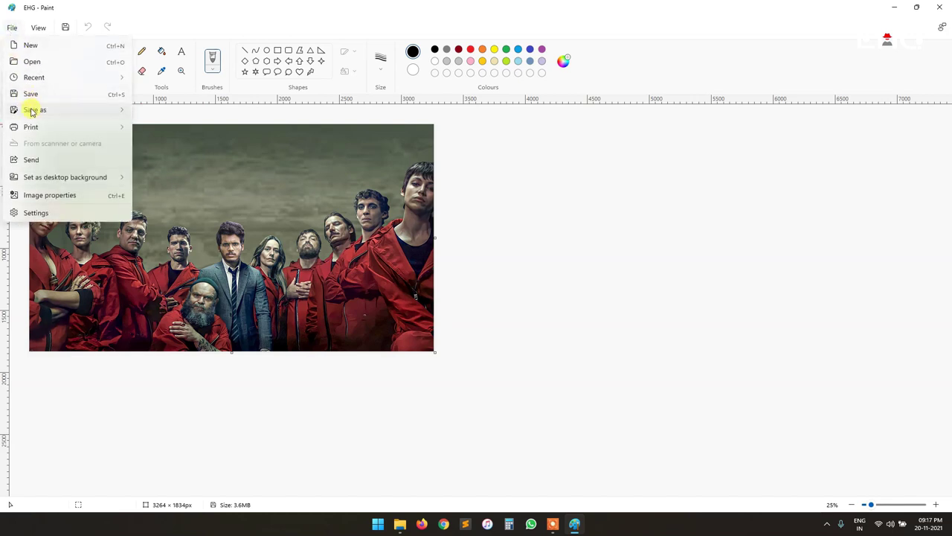
mouse_move(33, 110)
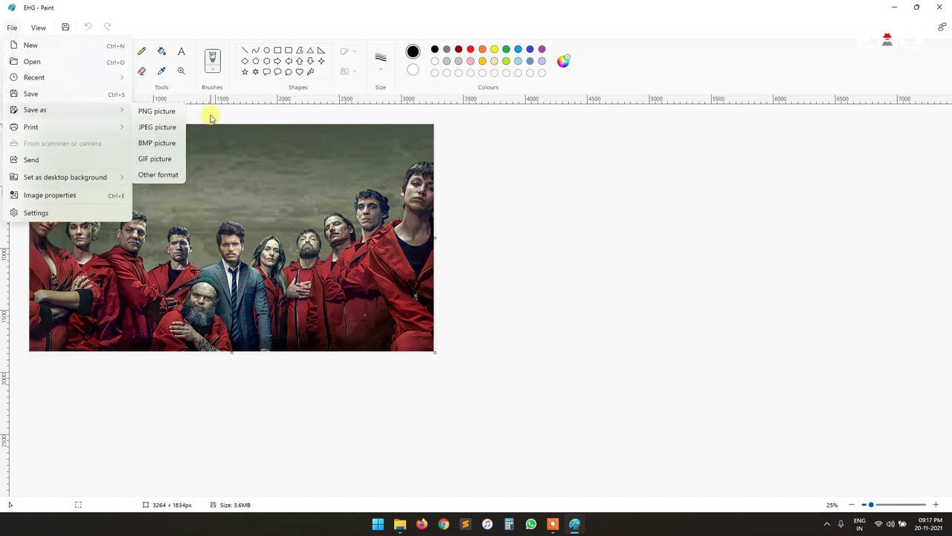
click(155, 146)
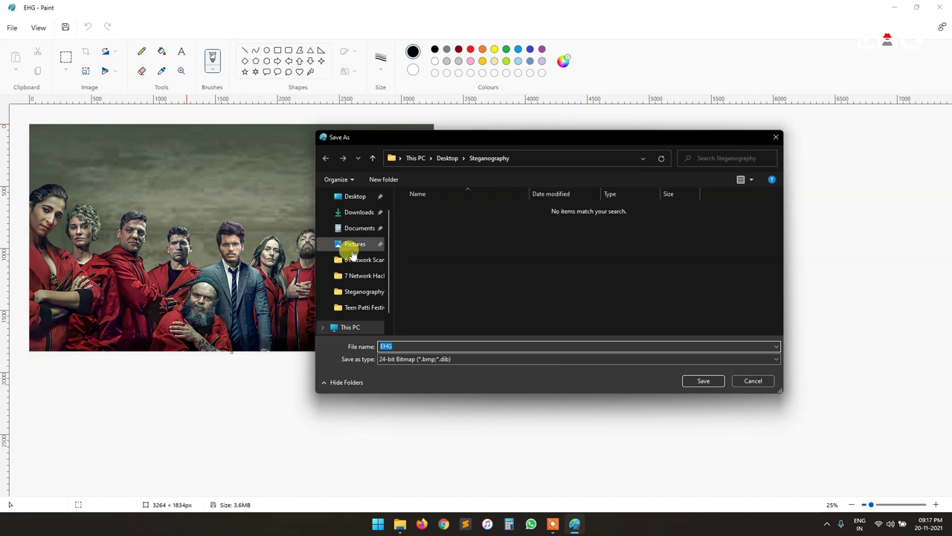
scroll(372, 331, up, 1)
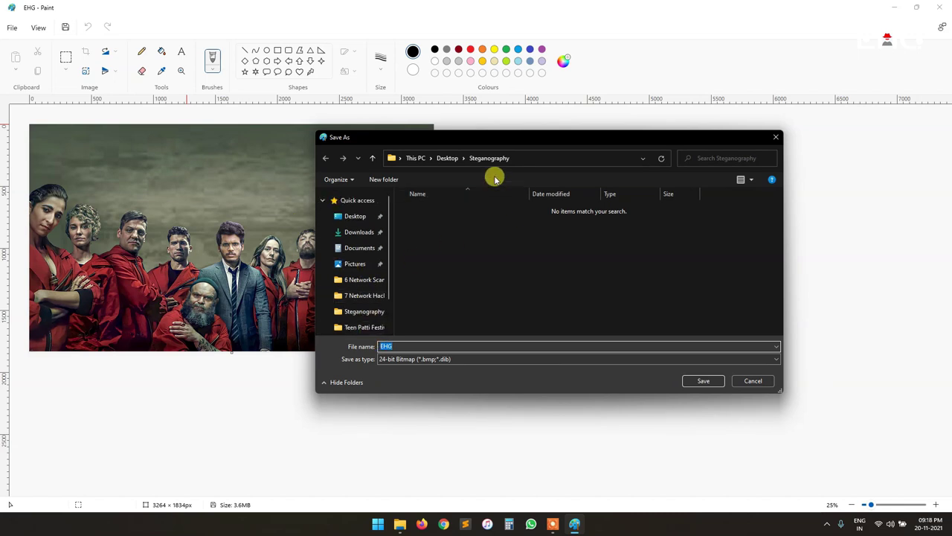
click(409, 345)
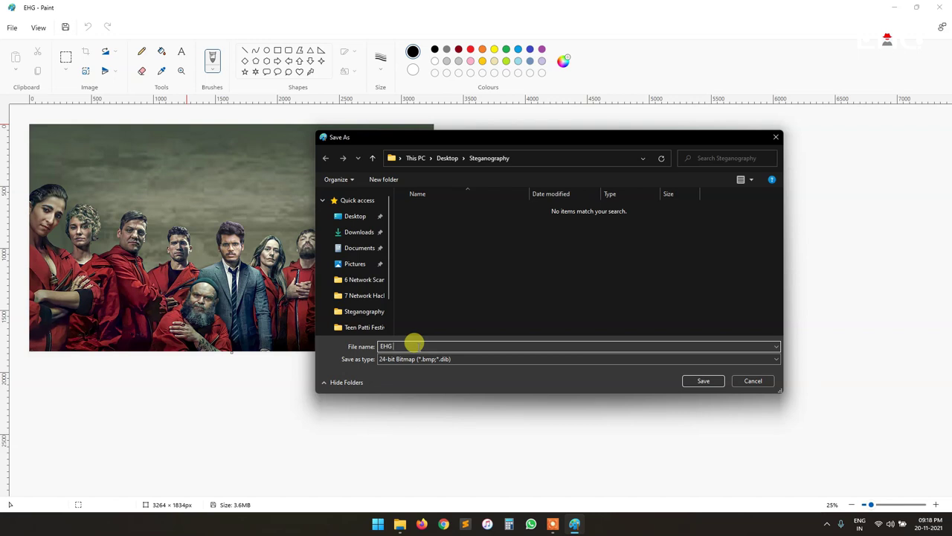
text(.bmp)
click(703, 382)
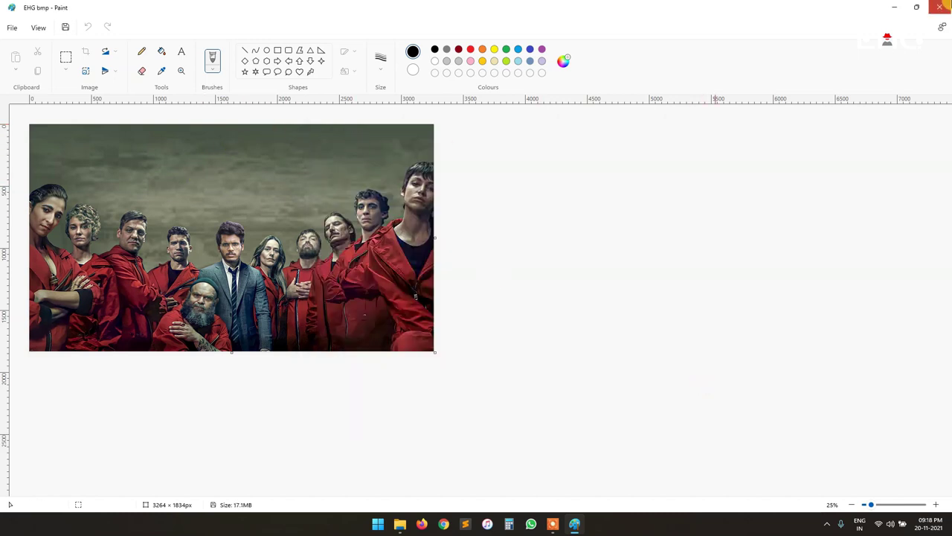
click(930, 15)
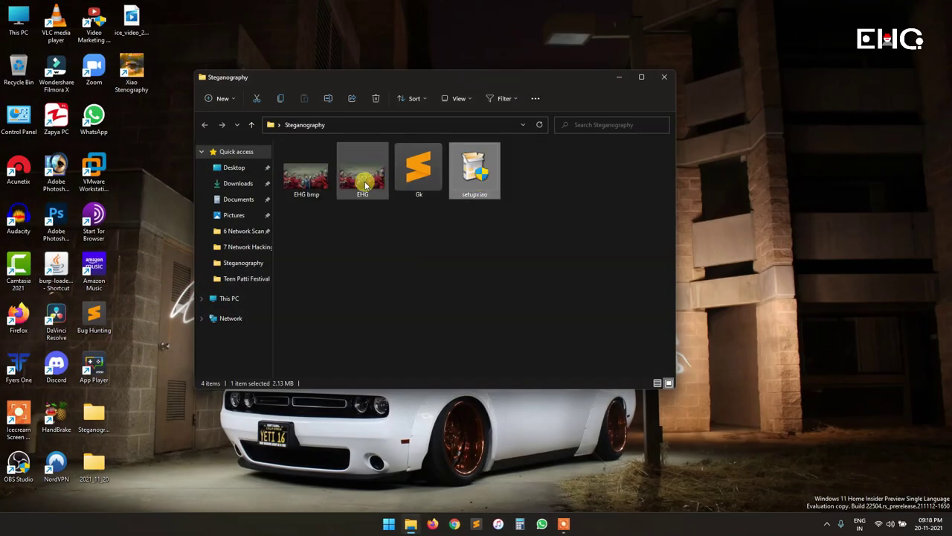
click(309, 175)
click(419, 171)
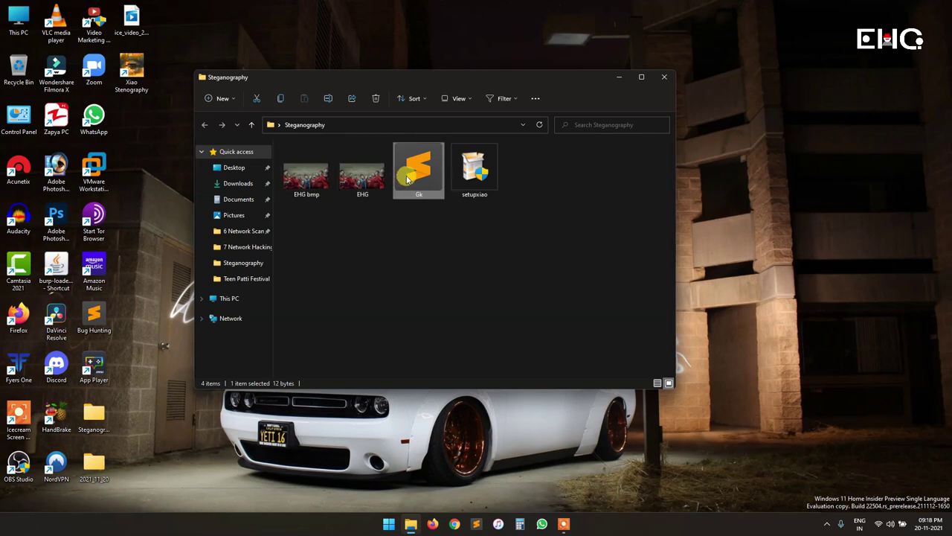
click(362, 313)
right_click(362, 313)
key(super)
text(note)
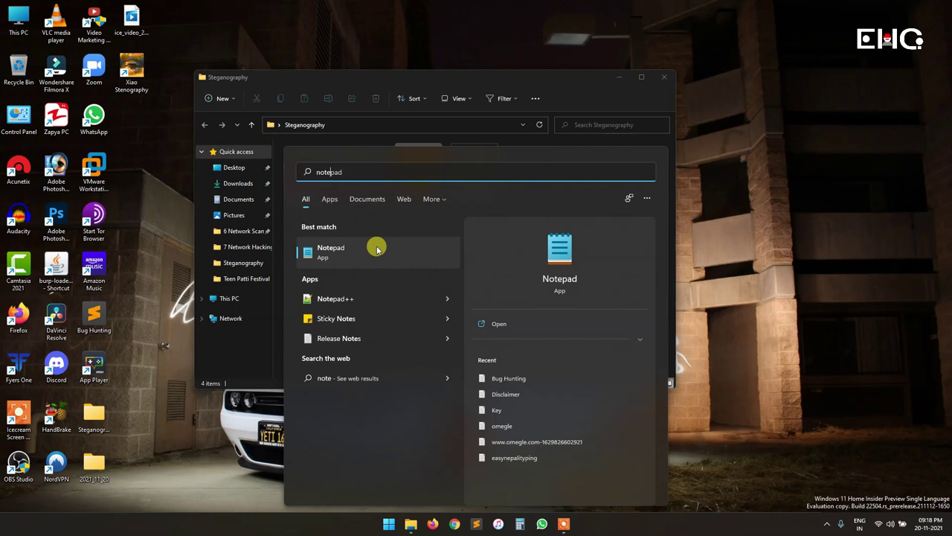
click(570, 77)
click(415, 186)
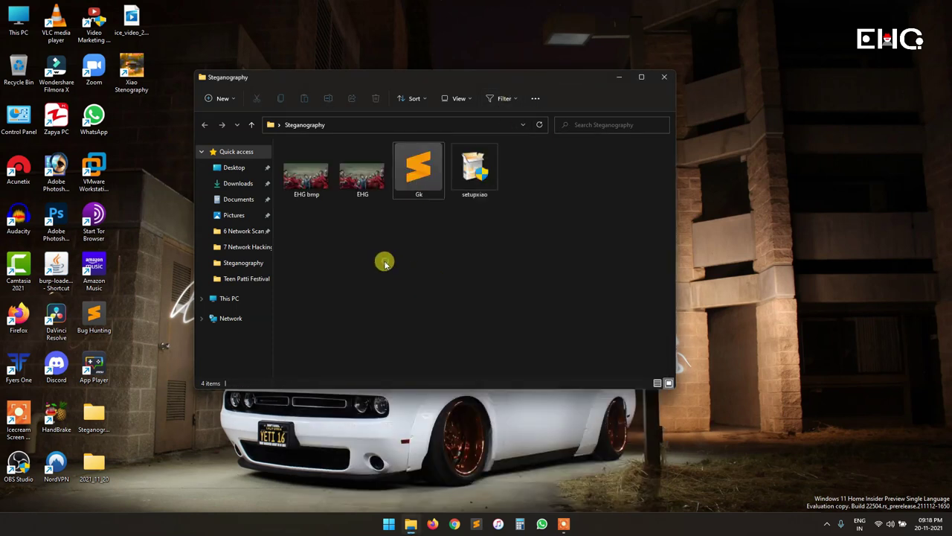
click(314, 183)
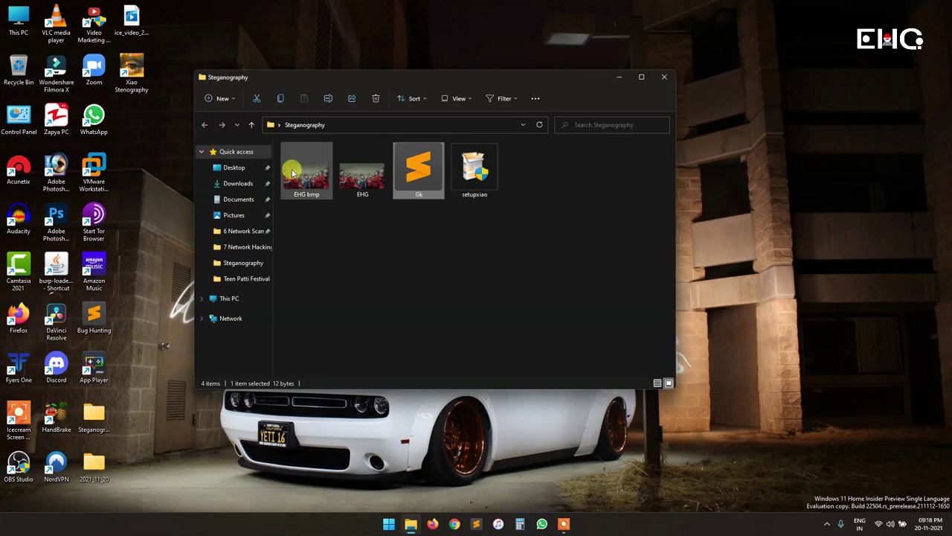
Launch Xiao Steganography from the desktop and move its window below the files in the Steganography folder.
click(384, 229)
double_click(132, 71)
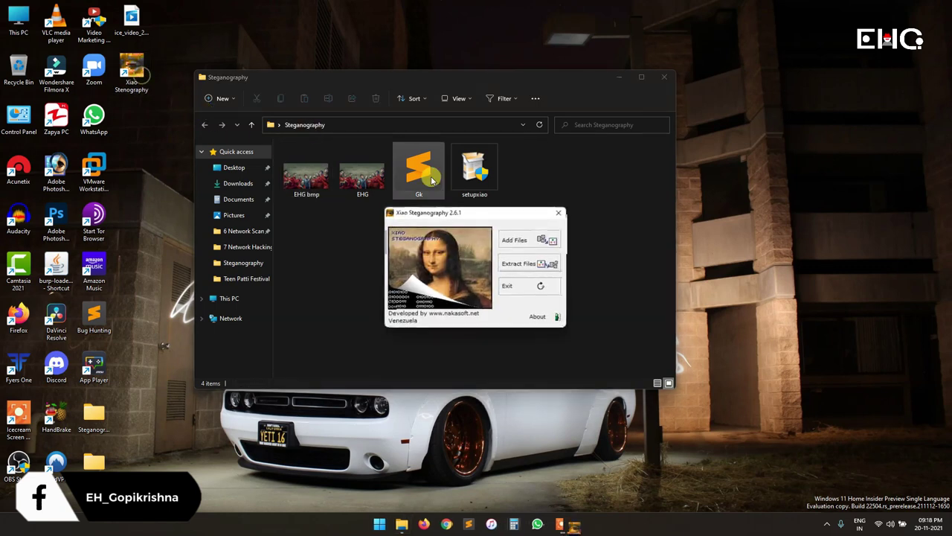
drag(459, 213, 426, 218)
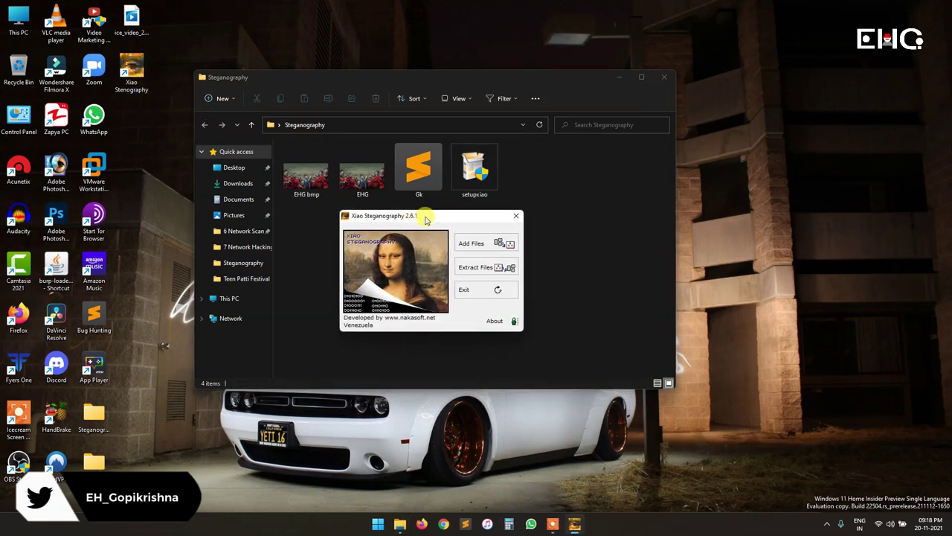
Start adding files to an image and load "EHG bmp" from the Steganography folder as the target file.
click(476, 246)
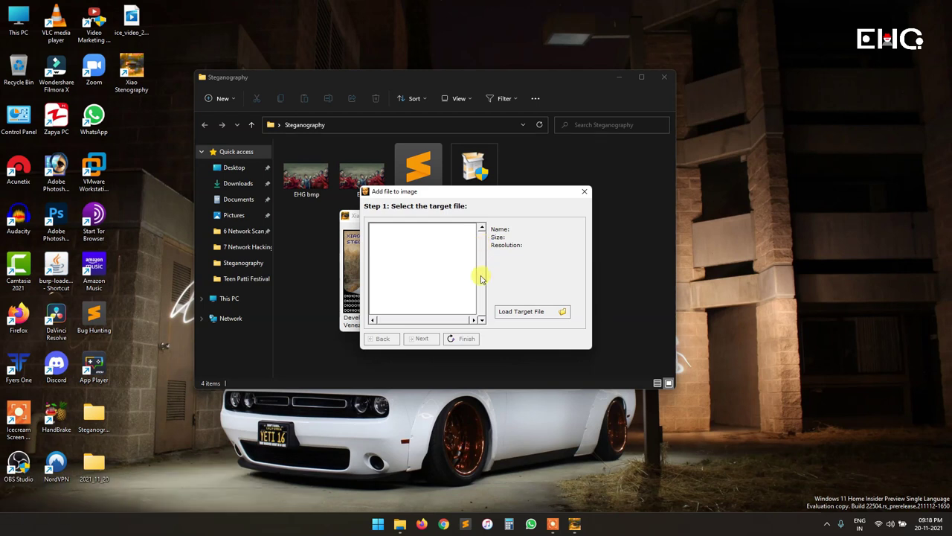
drag(421, 191, 357, 228)
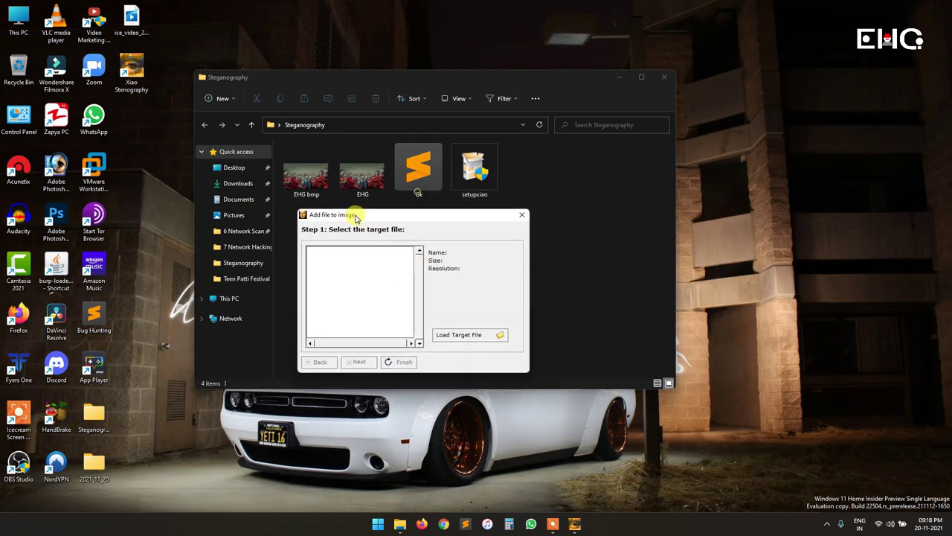
click(472, 353)
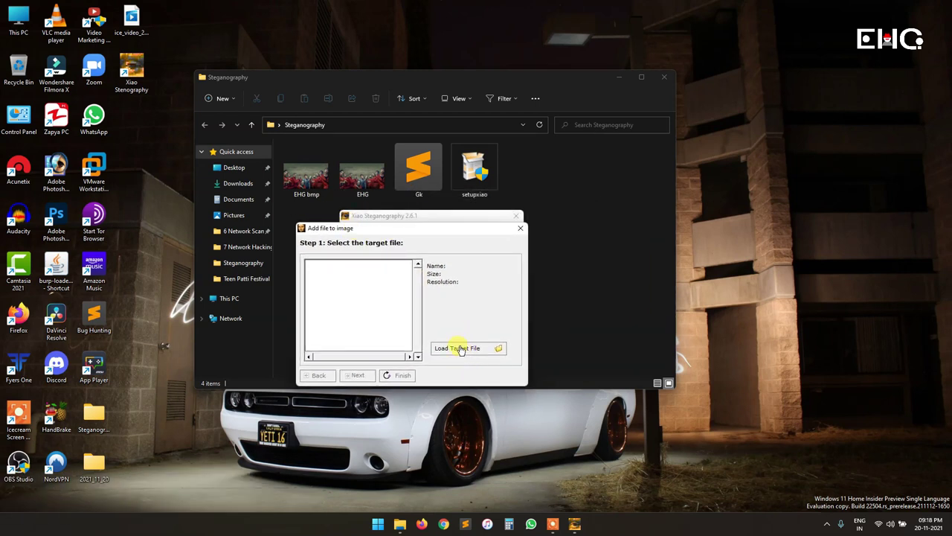
click(417, 335)
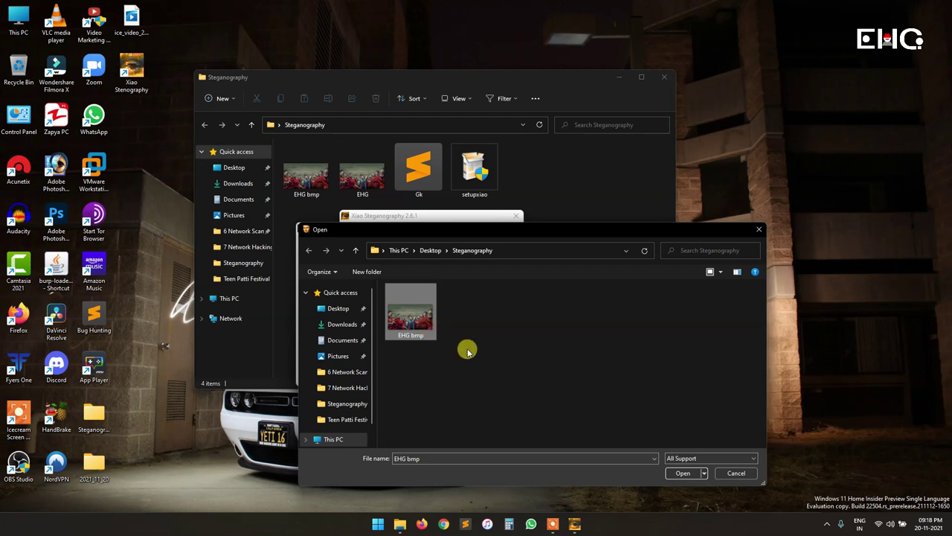
click(682, 473)
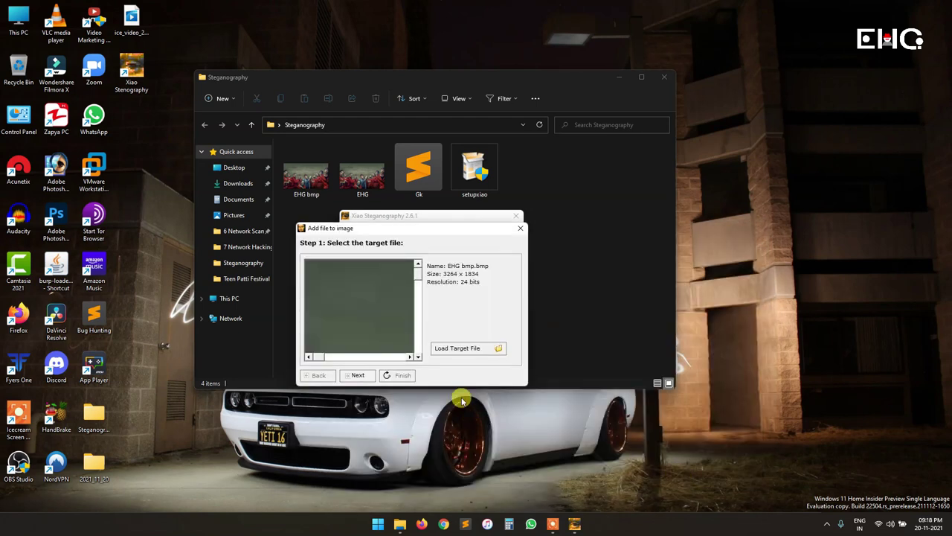
click(364, 377)
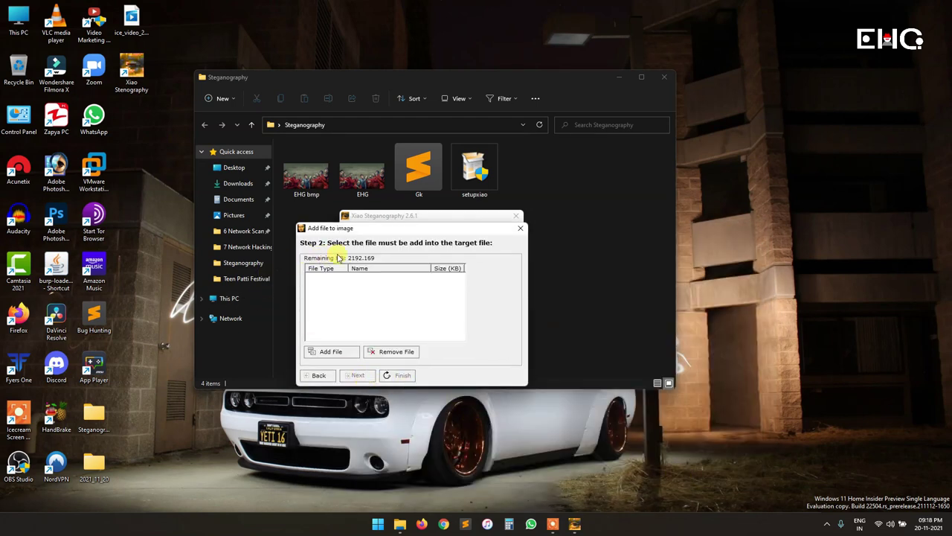
Add the Gk text file as the file to hide and continue to the encryption options.
drag(349, 231, 363, 227)
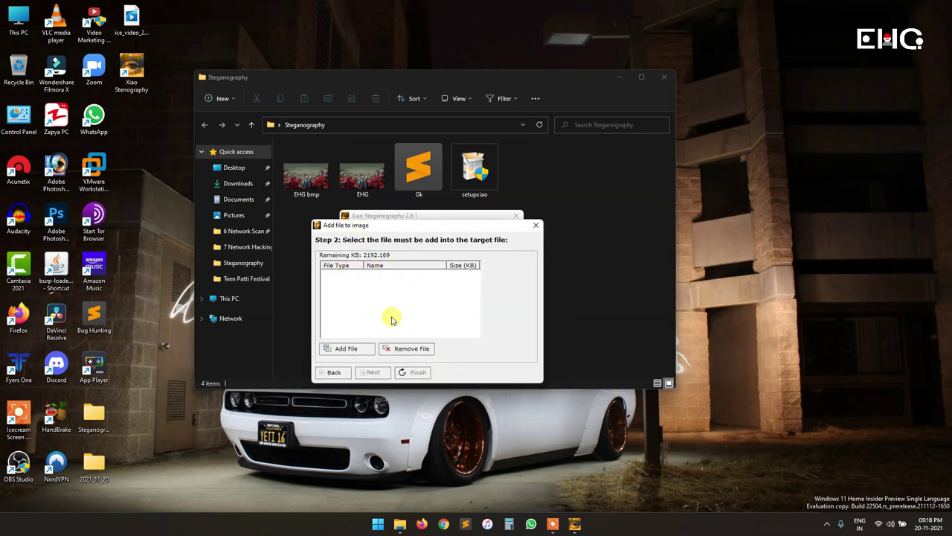
click(344, 349)
click(554, 314)
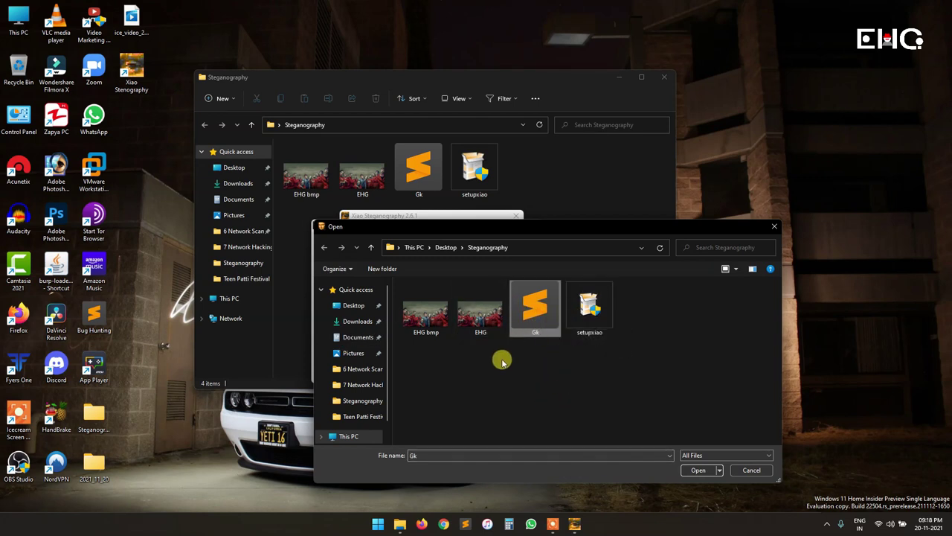
click(699, 470)
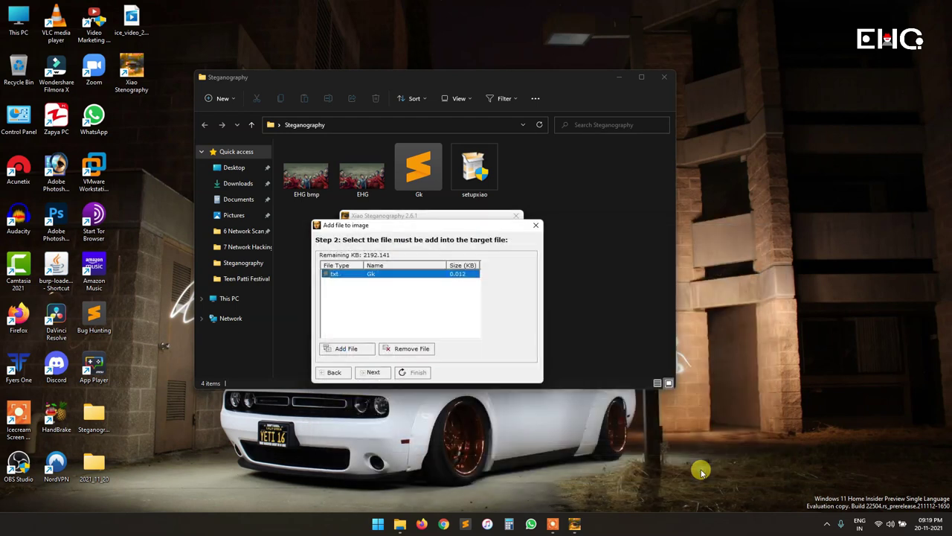
click(373, 373)
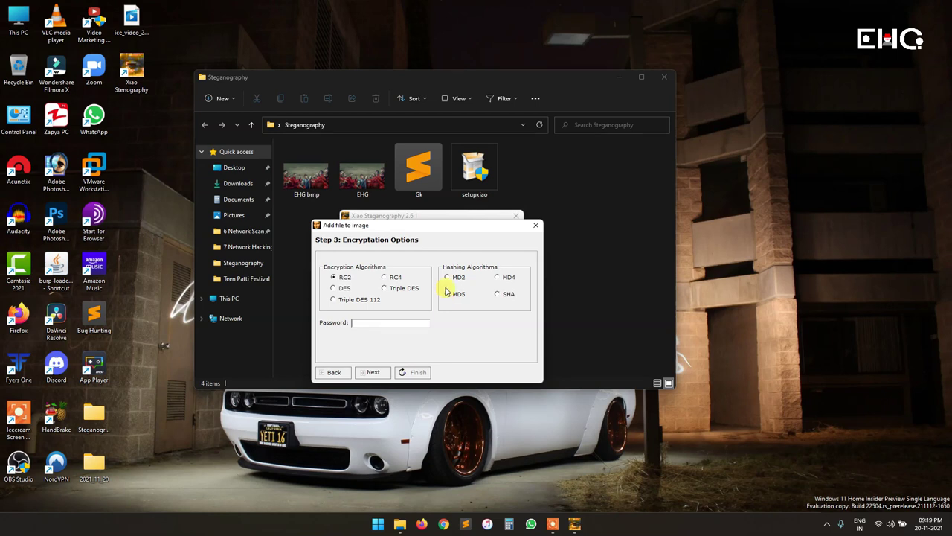
Choose MD5 hashing with RC2 encryption, enter the encryption password and accept the options.
click(457, 295)
drag(379, 322, 340, 326)
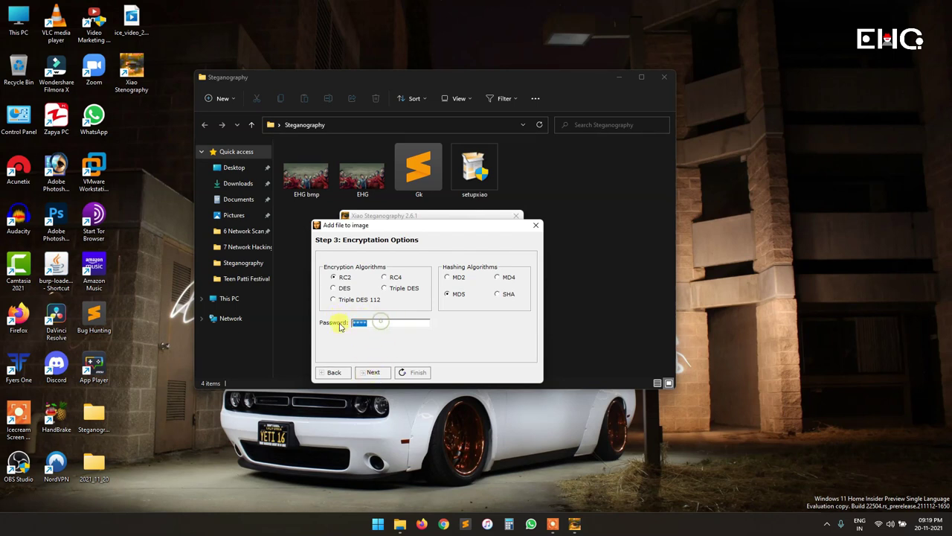
click(372, 372)
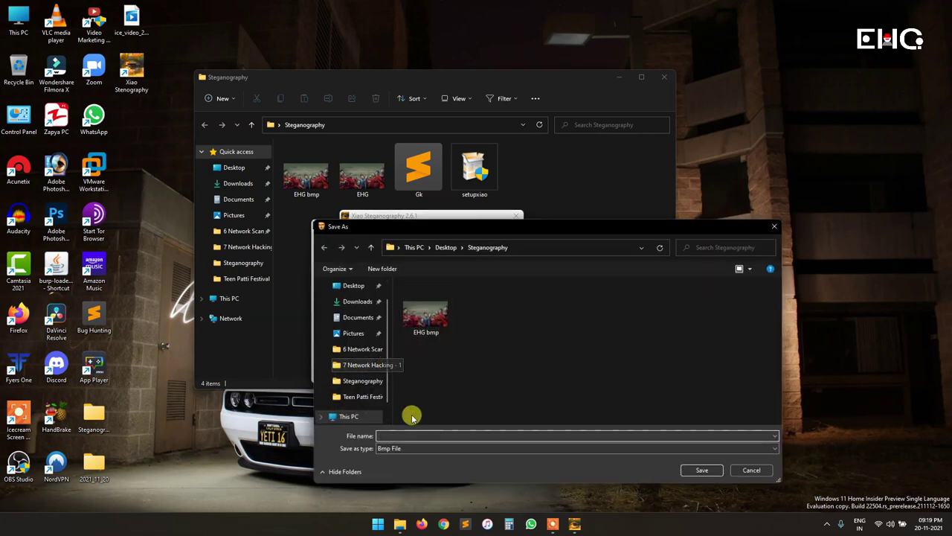
Save the joined image as a bitmap named "output" in the Steganography folder and finish the wizard.
text(ou)
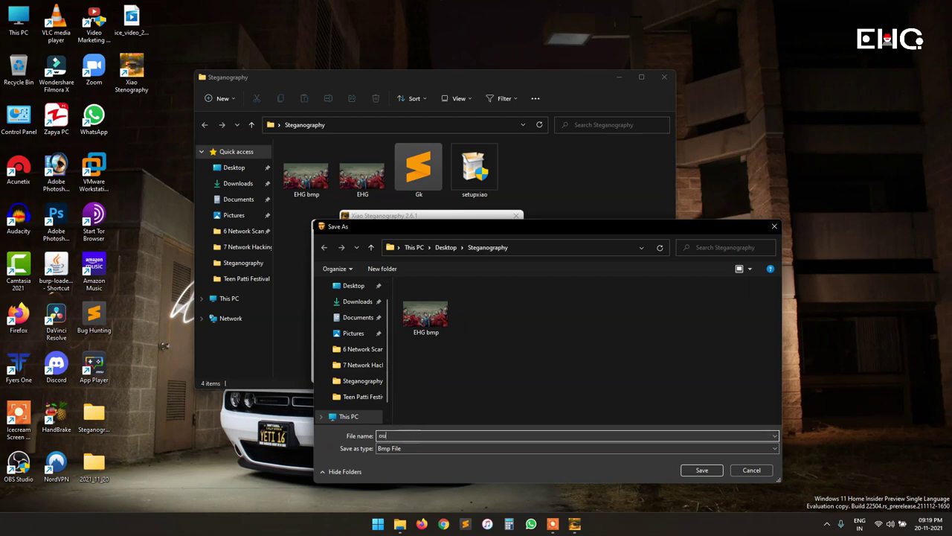
text(tput)
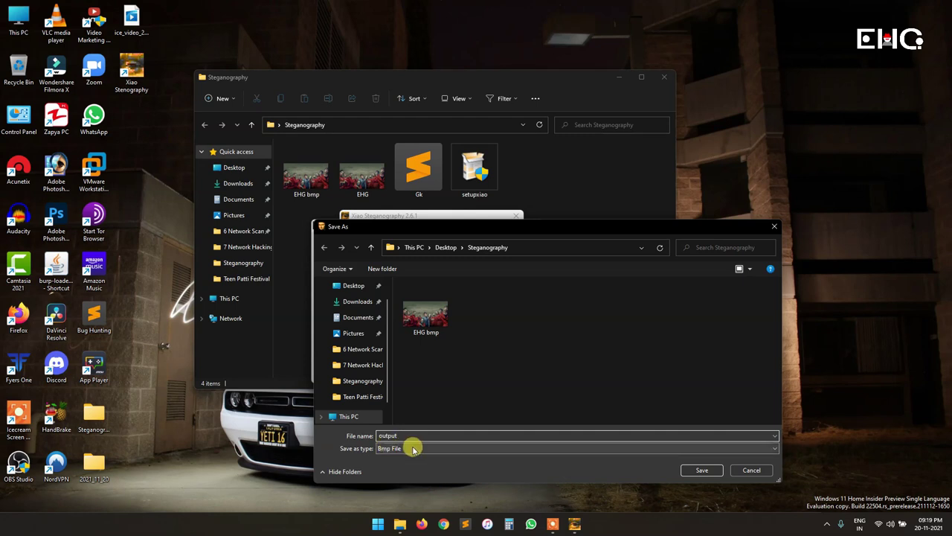
click(717, 469)
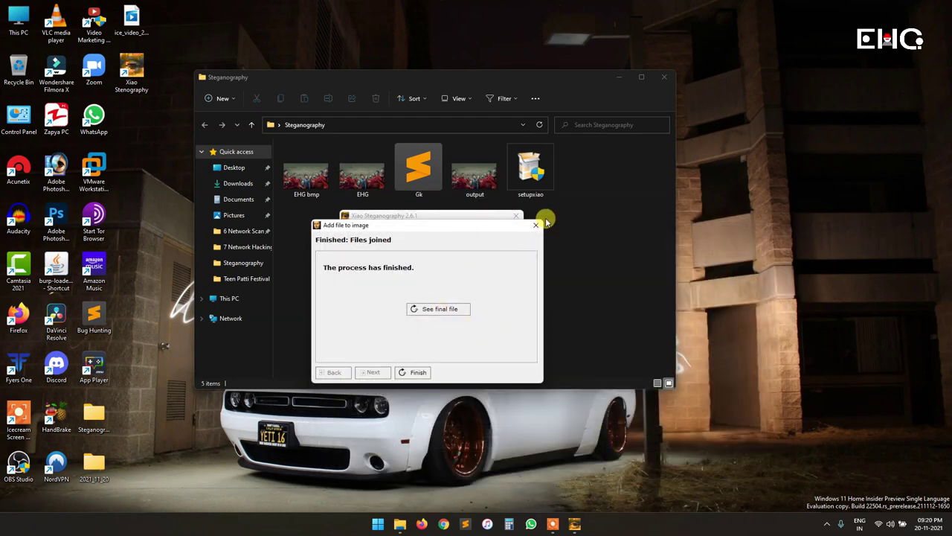
click(417, 372)
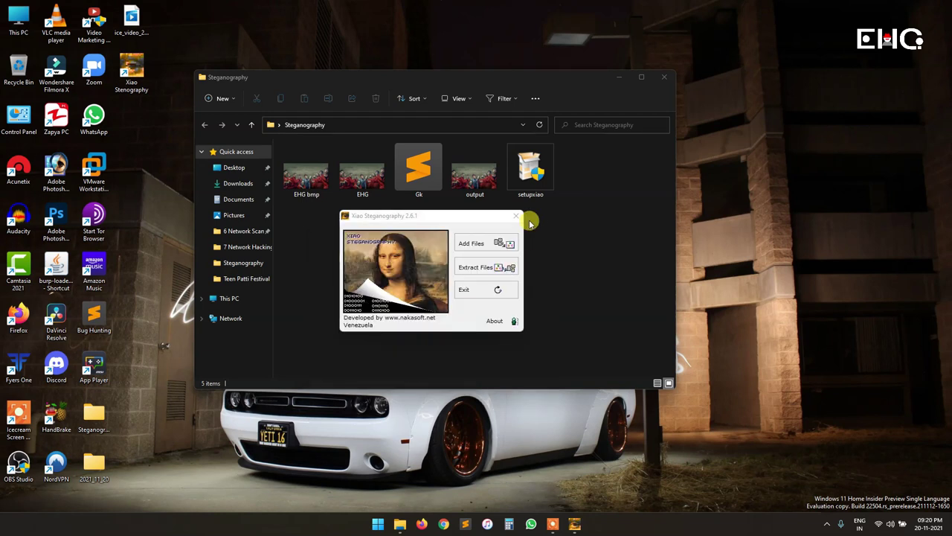
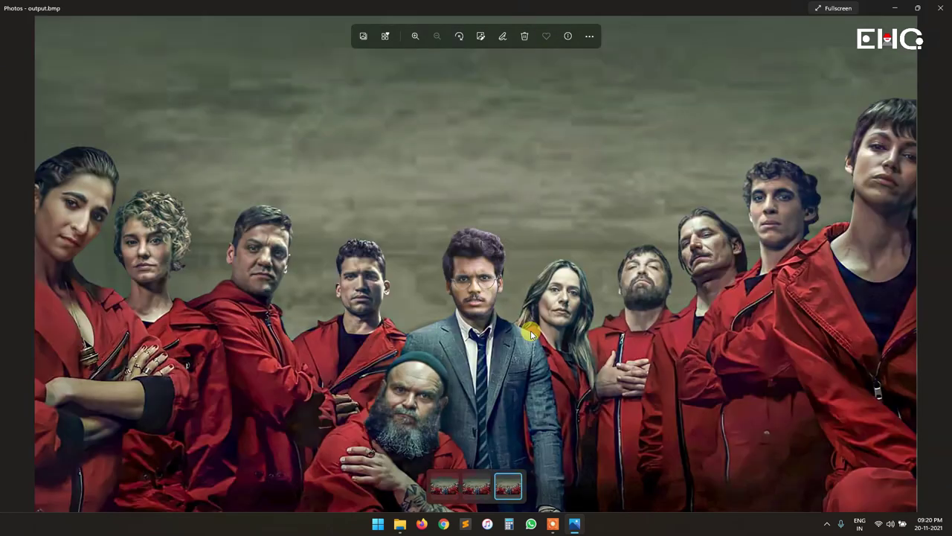
Inspect the output image in the photo viewer for visible differences and close the viewer.
click(940, 7)
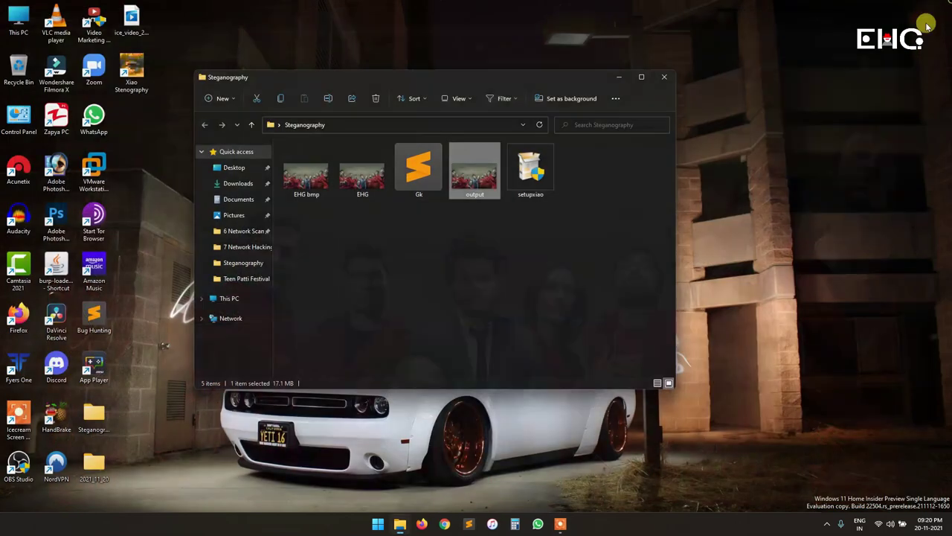
double_click(474, 179)
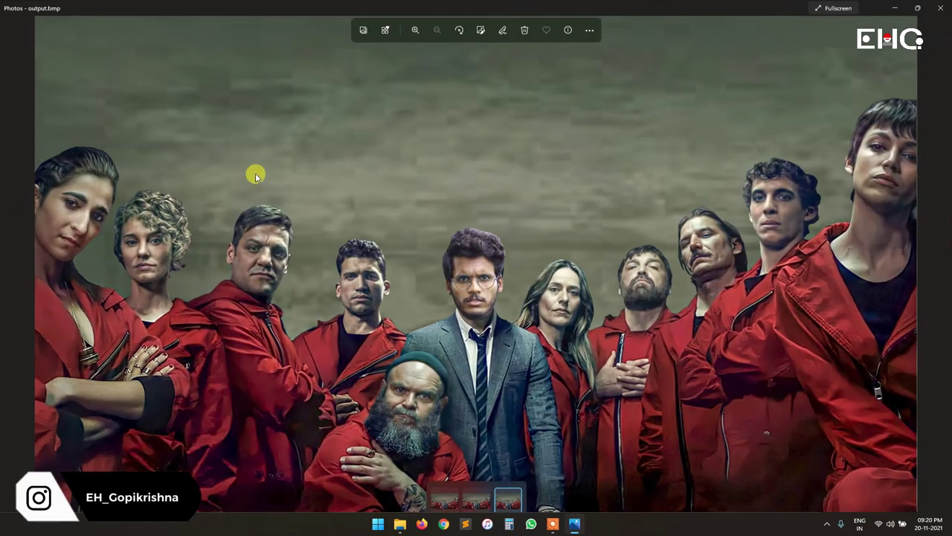
click(930, 9)
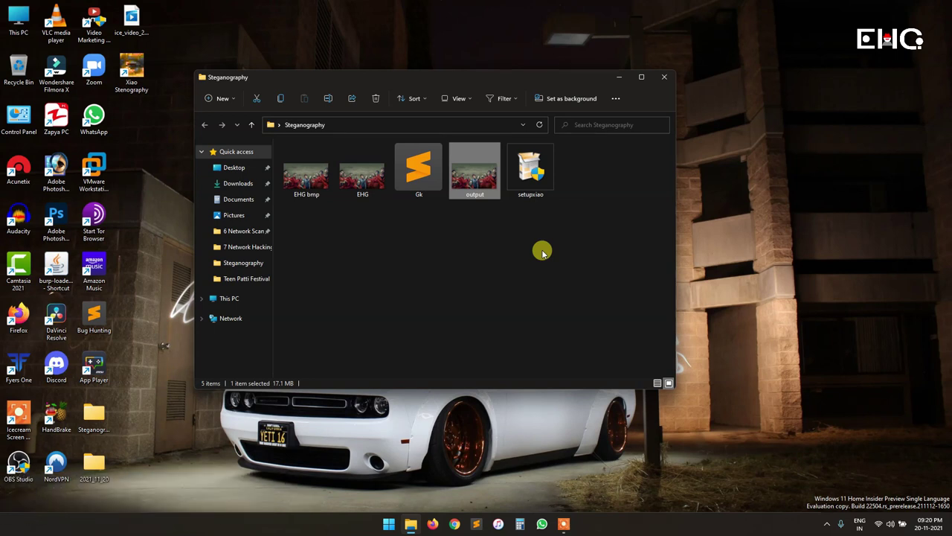
mouse_move(484, 198)
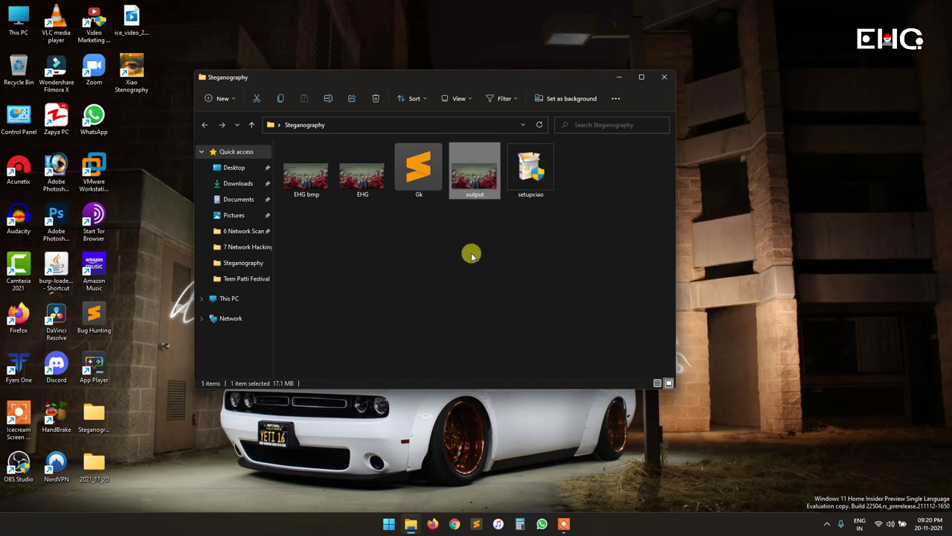
double_click(473, 170)
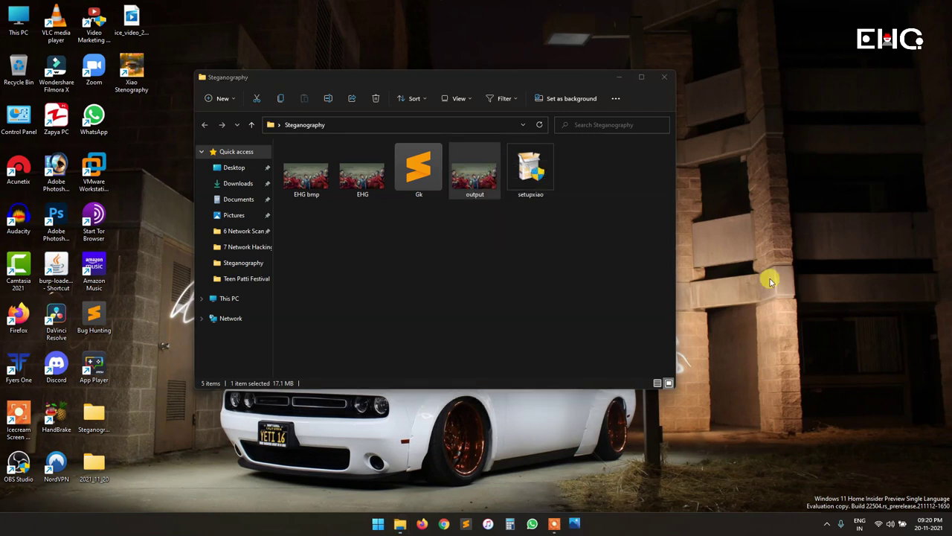
click(941, 7)
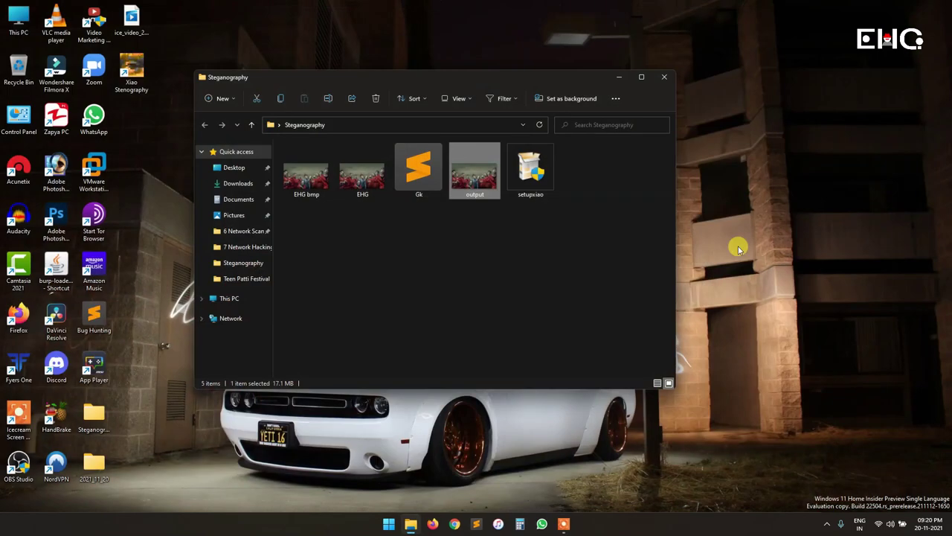
click(418, 175)
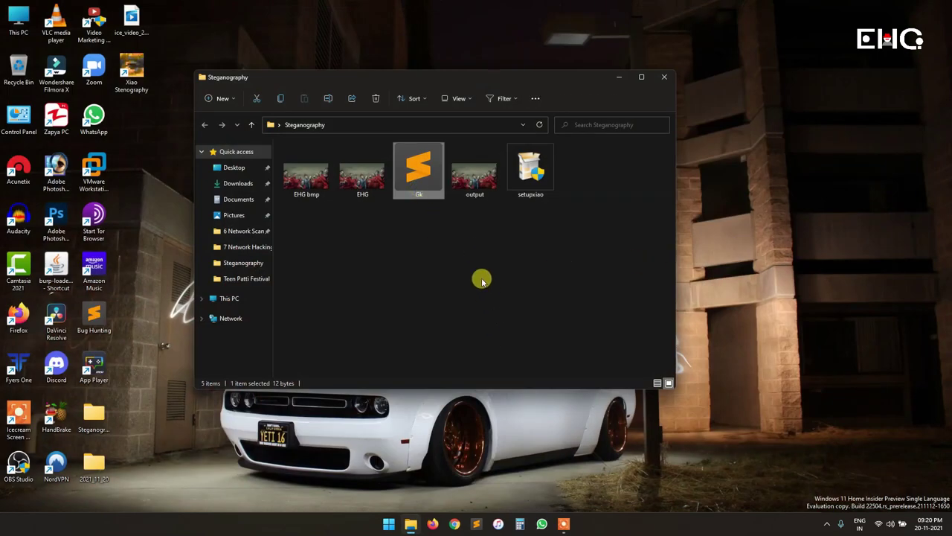
click(473, 202)
drag(473, 202, 473, 183)
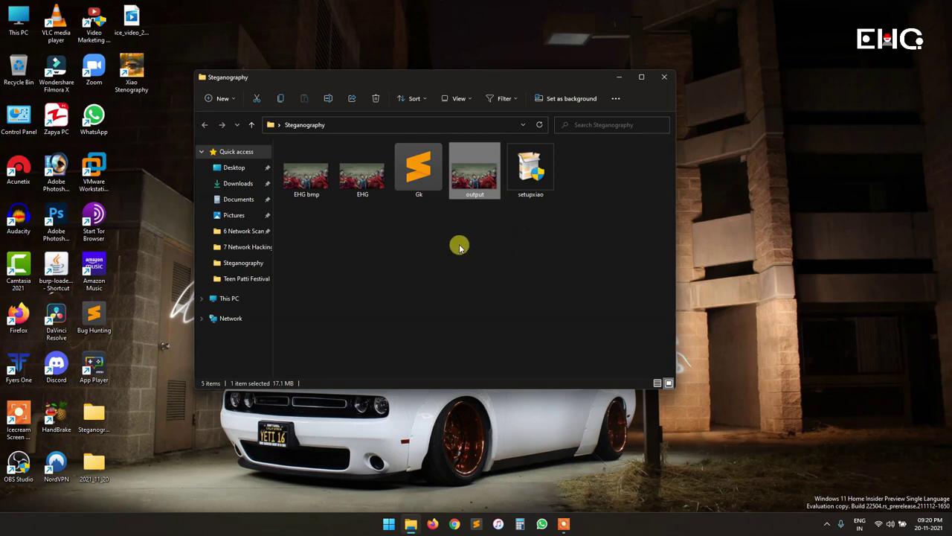
Launch Xiao Steganography again from the desktop and move its window below the files in the folder.
double_click(131, 75)
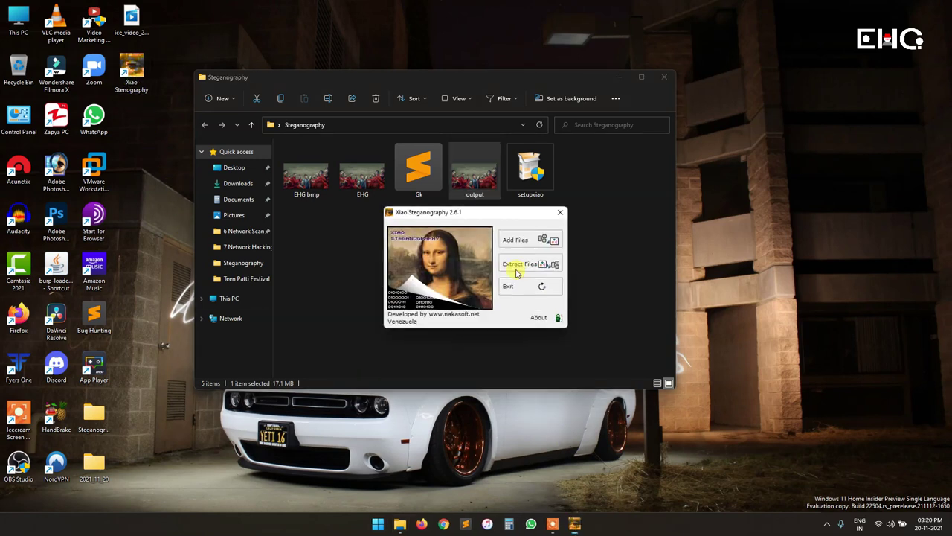
drag(451, 212, 392, 241)
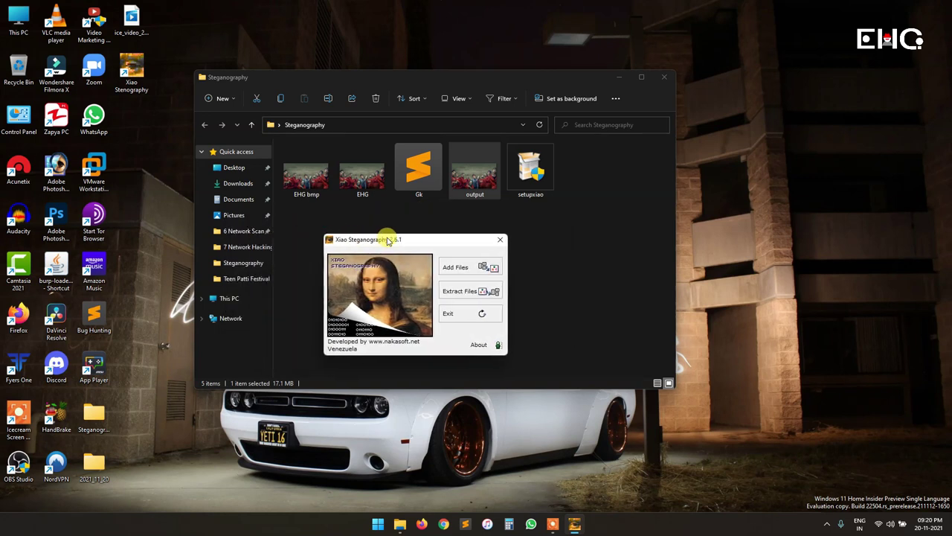
click(457, 294)
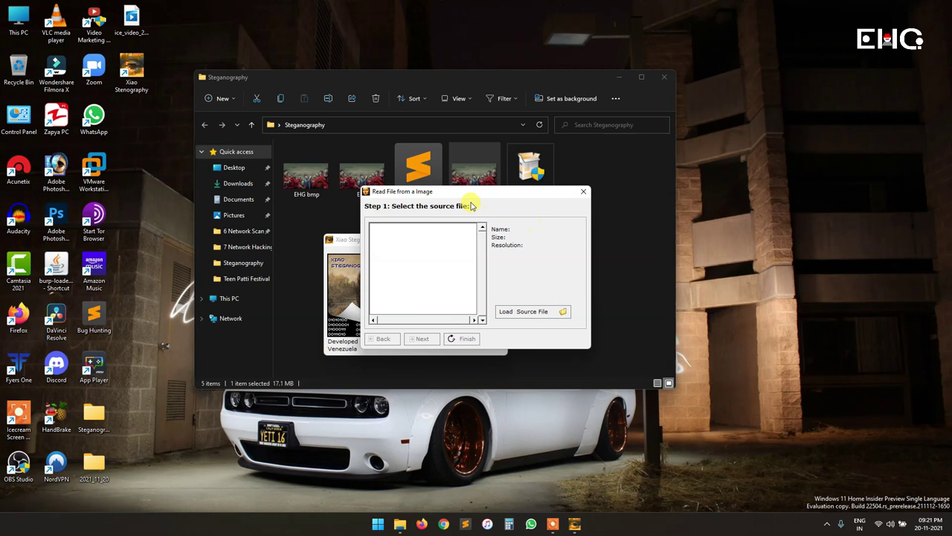
drag(468, 199, 458, 300)
click(572, 292)
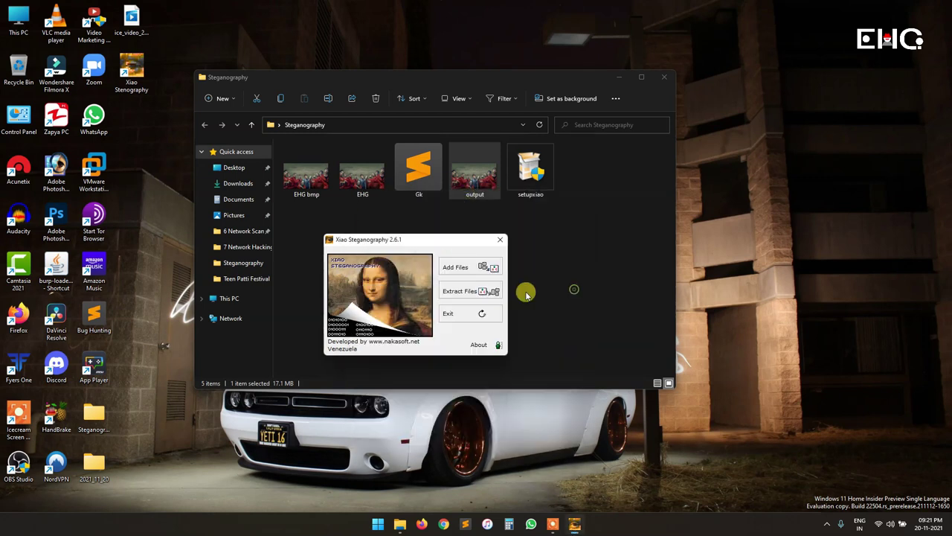
Start extracting files from an image, load the output bitmap as the source file and continue to the attached files.
click(459, 294)
click(529, 319)
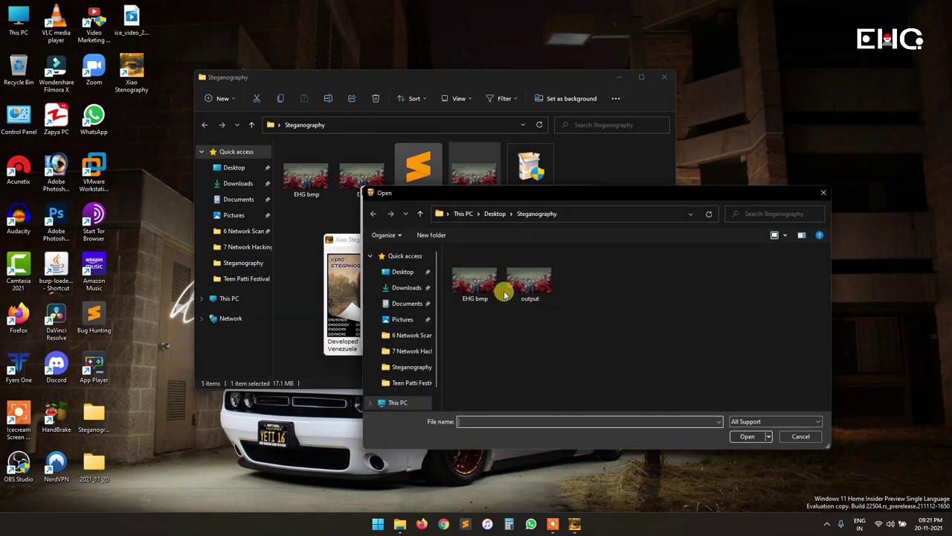
click(512, 290)
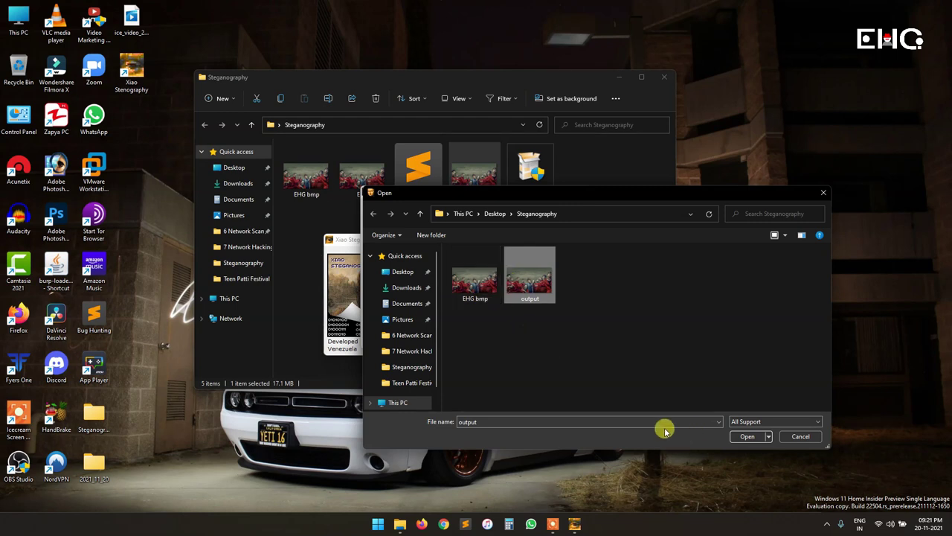
click(744, 437)
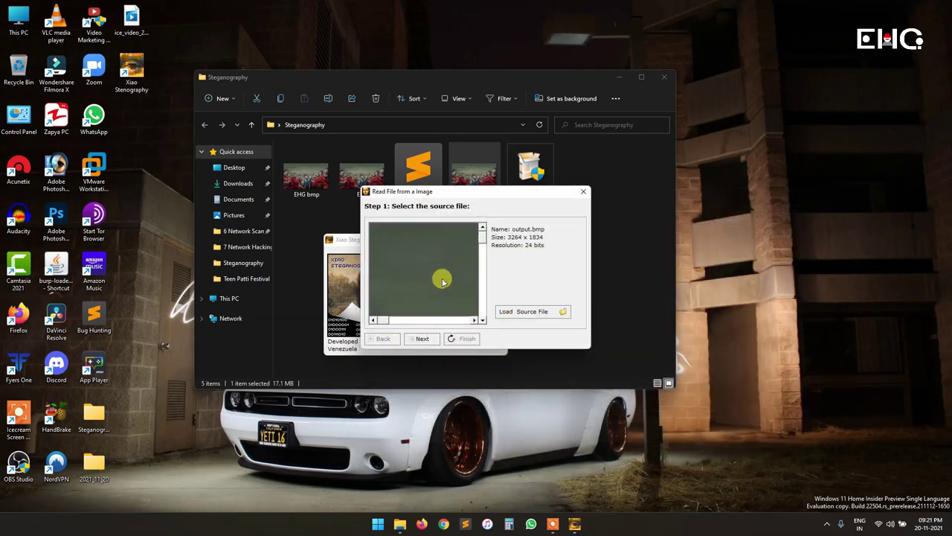
click(422, 338)
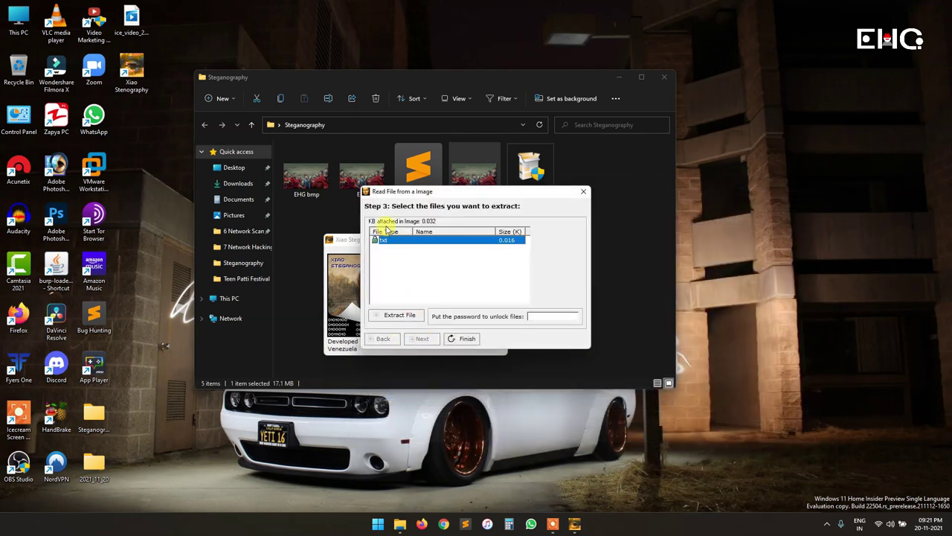
Enter the unlock password for the attached txt file and start extracting it.
click(544, 316)
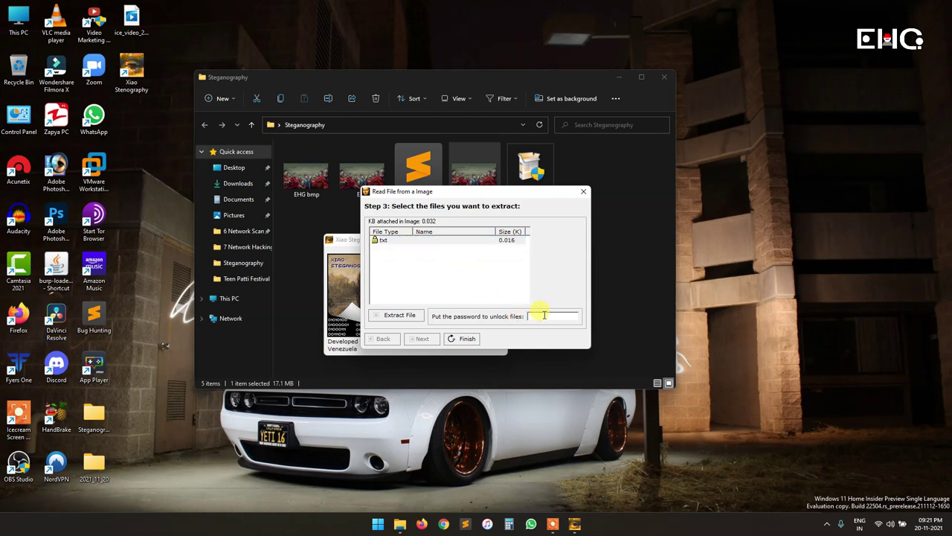
text(1)
click(396, 316)
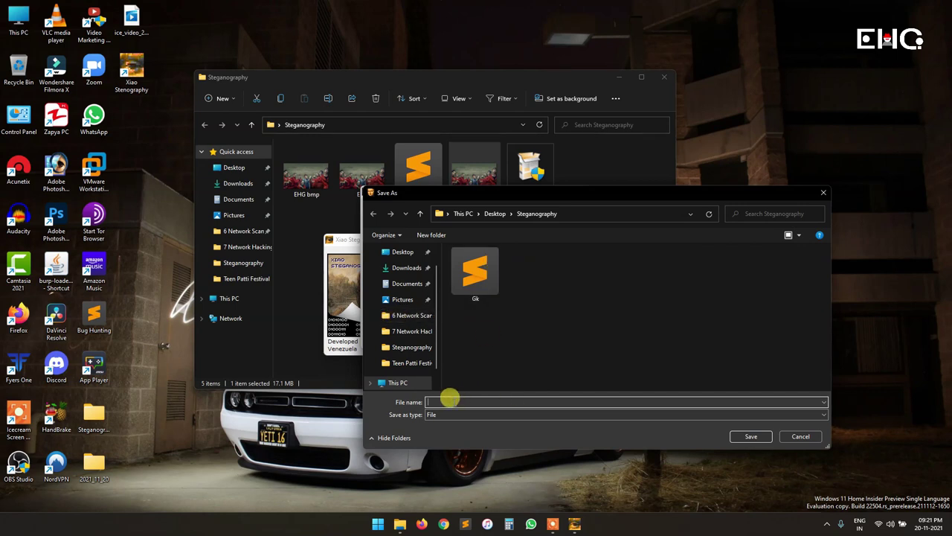
Save the extracted file as "output pwd" in the Steganography folder, then finish the wizard and close Xiao Steganography.
text(output)
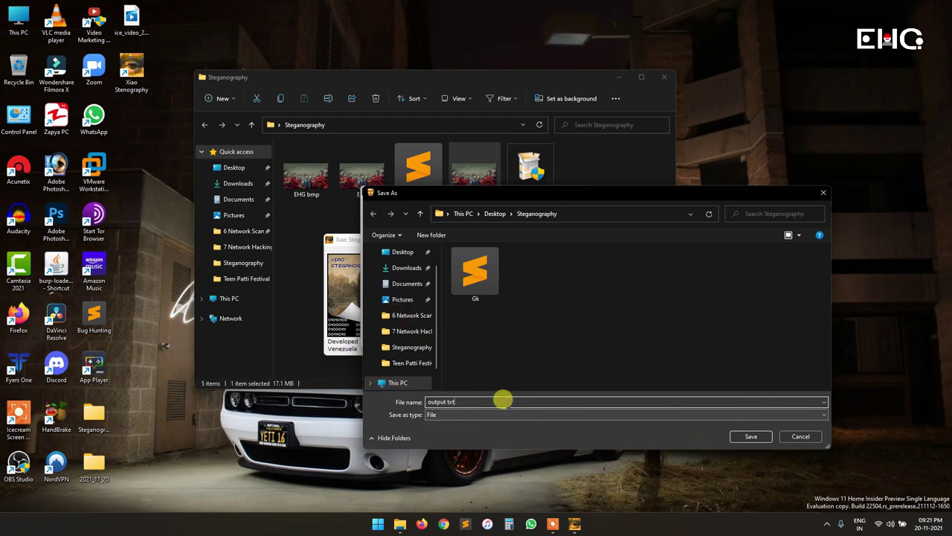
drag(446, 402, 520, 397)
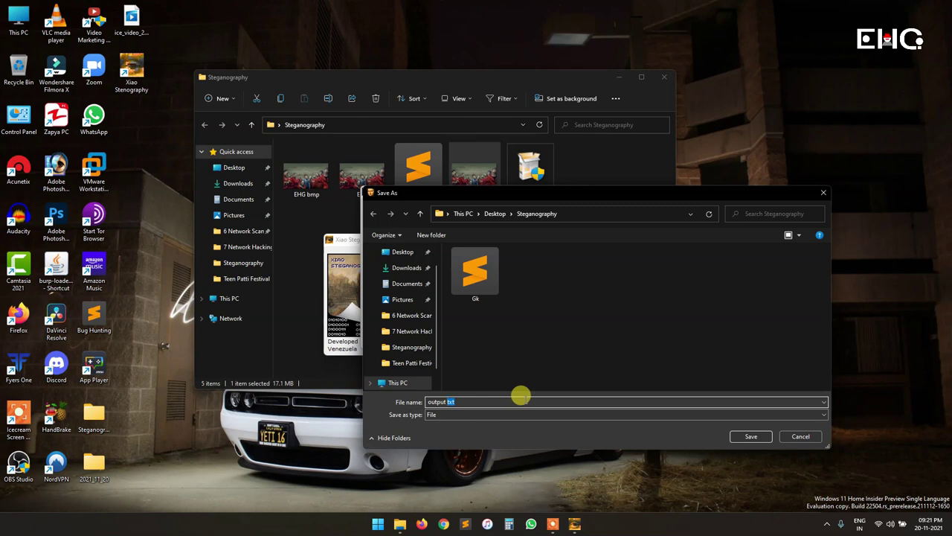
text(pwd)
click(753, 436)
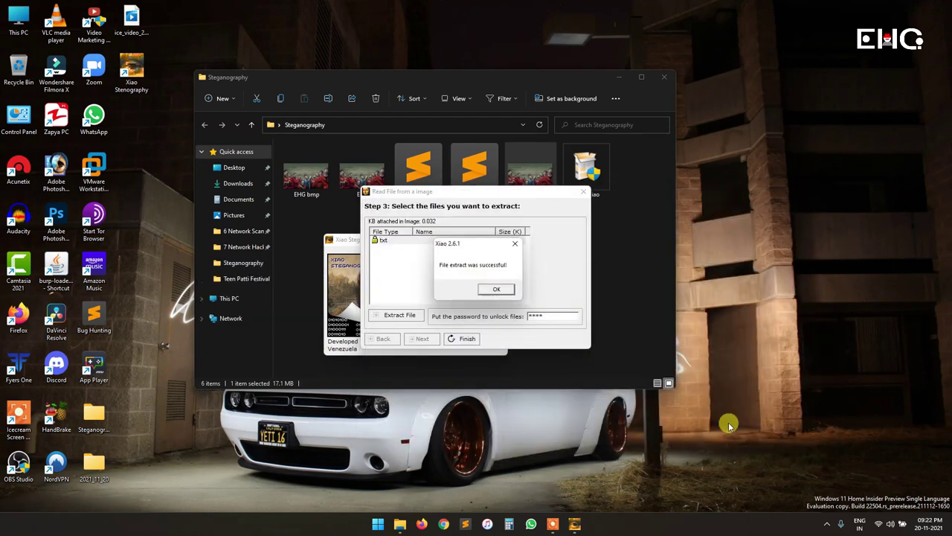
click(496, 290)
click(467, 340)
click(500, 238)
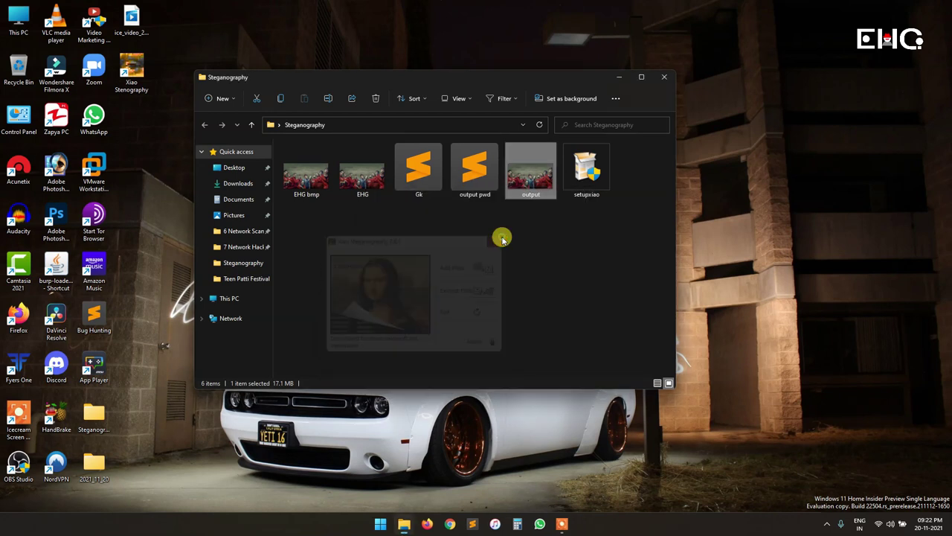
Open the extracted "output pwd" file in Sublime Text and compare its text with the original Gk.txt.
click(478, 171)
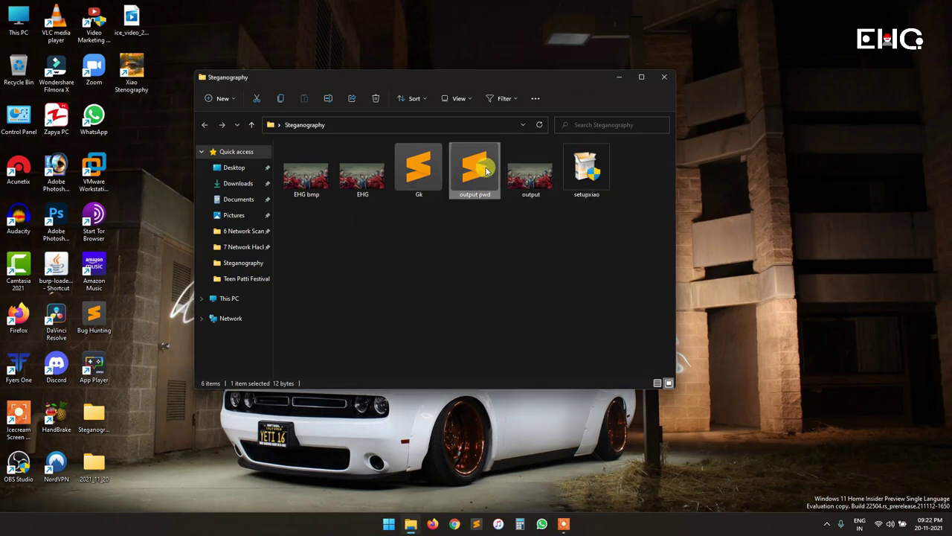
double_click(464, 163)
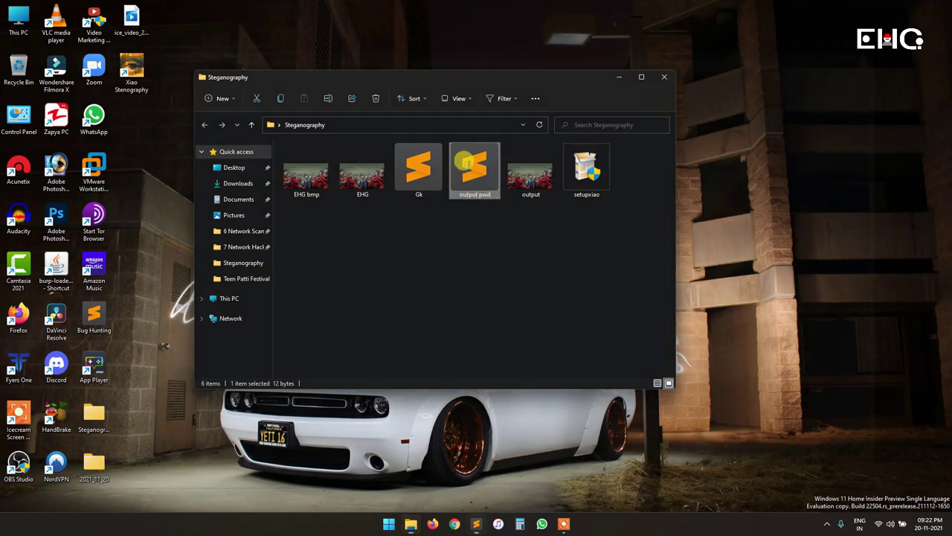
drag(144, 48, 81, 45)
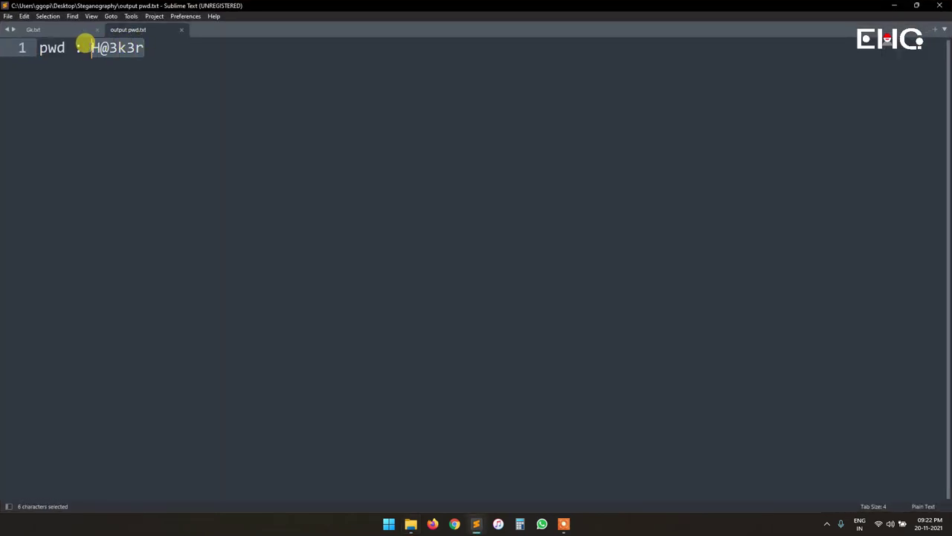
click(71, 30)
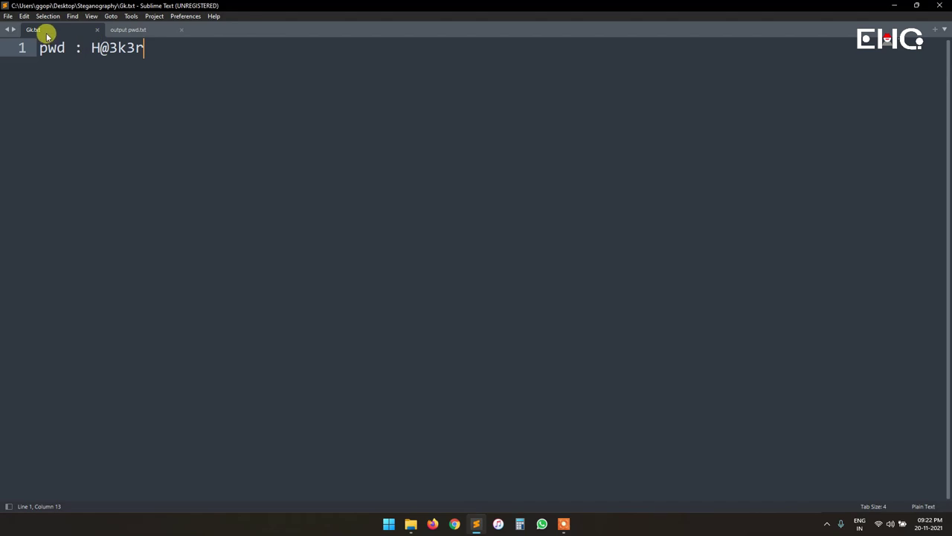
click(123, 33)
click(125, 51)
click(53, 30)
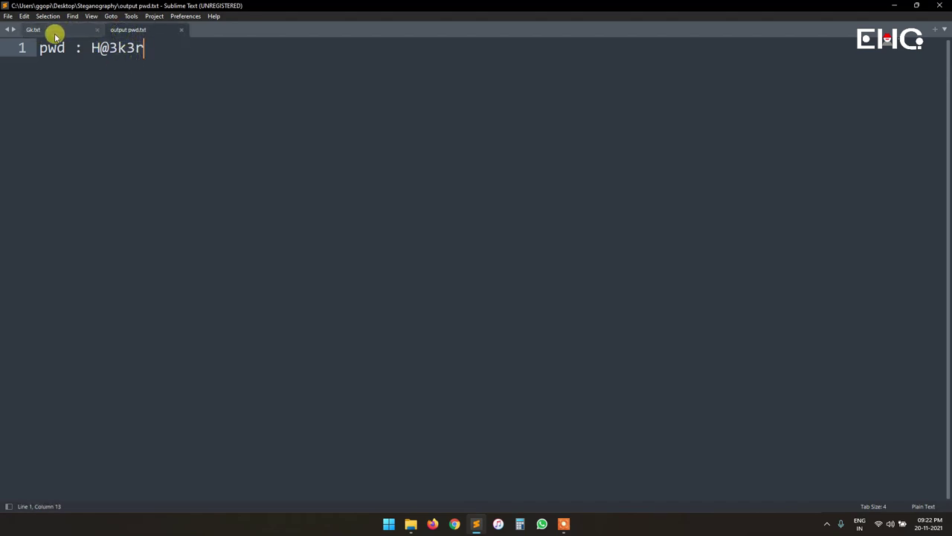
click(135, 33)
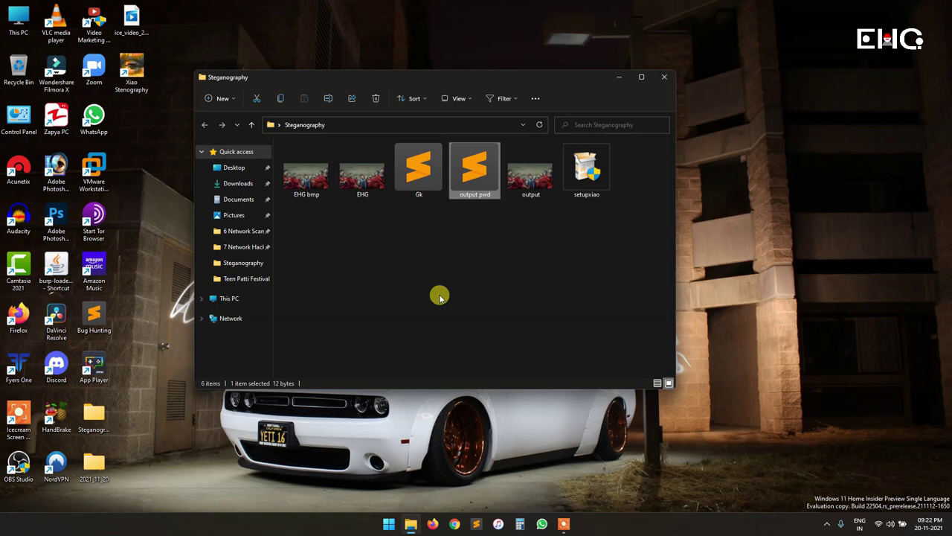
click(534, 186)
click(499, 187)
click(513, 185)
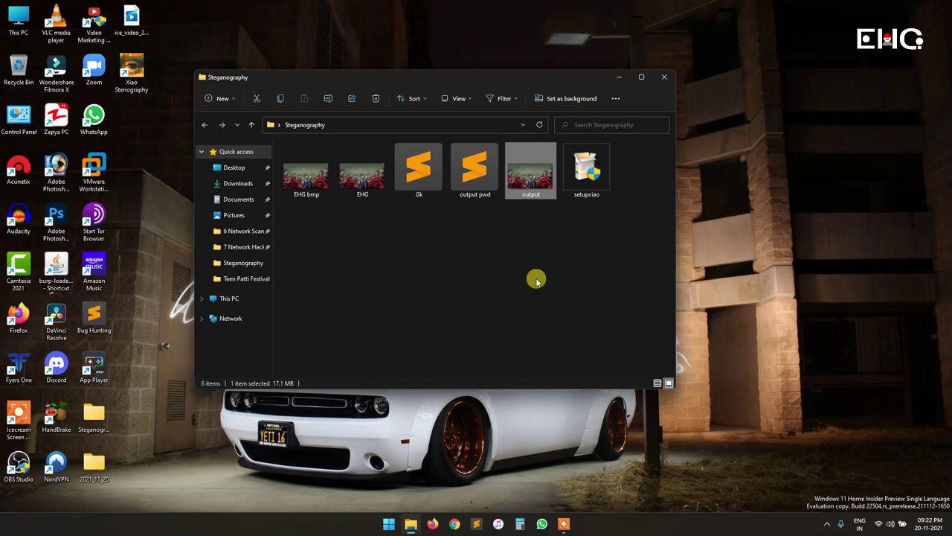
click(531, 175)
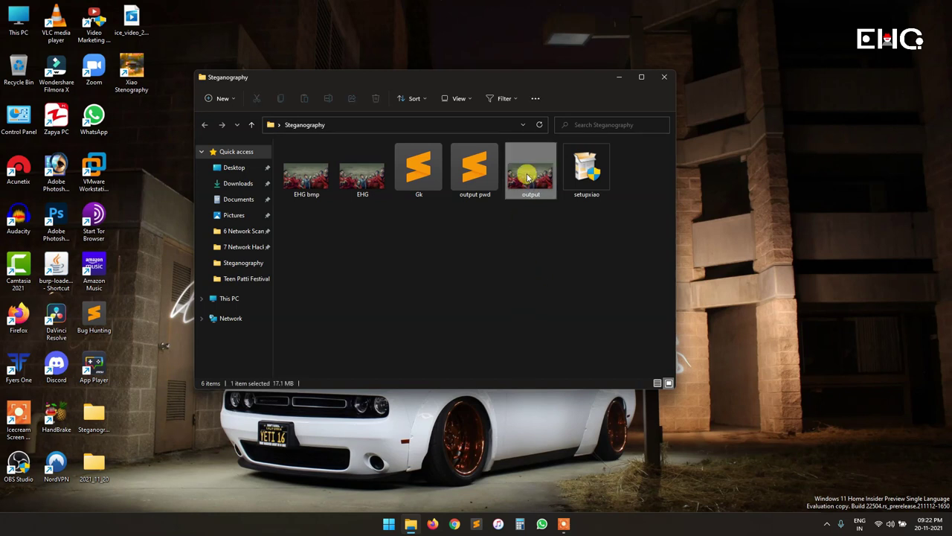
click(487, 182)
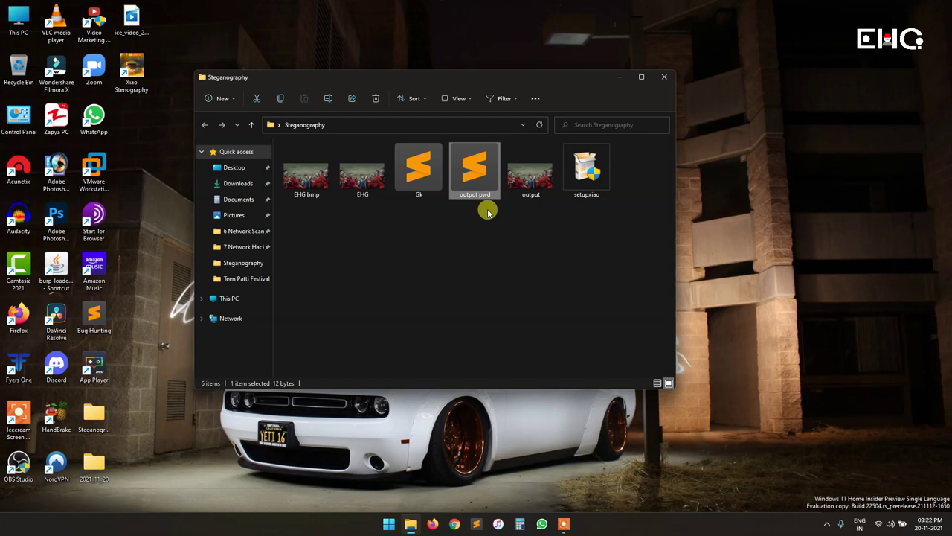
ctrl+click(525, 195)
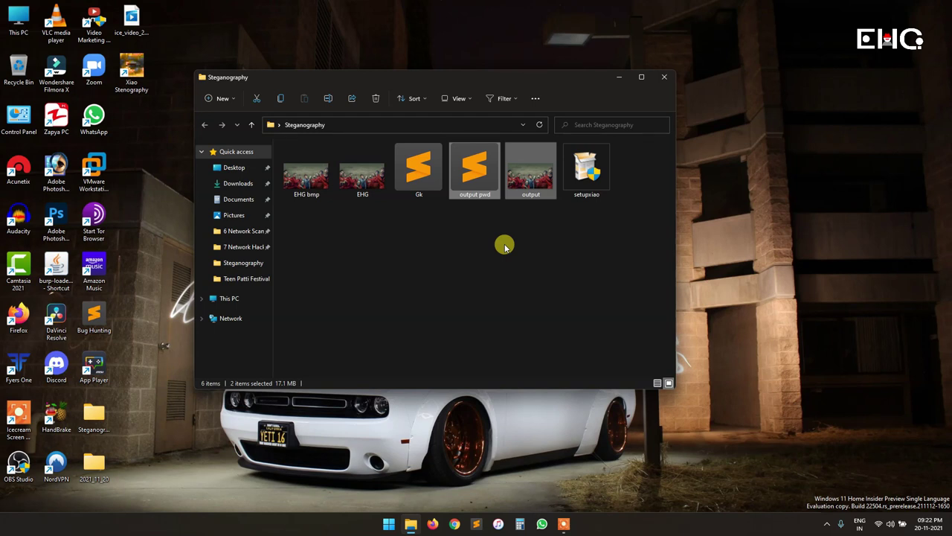
click(474, 300)
Launch Command Prompt and move its window below the files in the Steganography folder.
key(super)
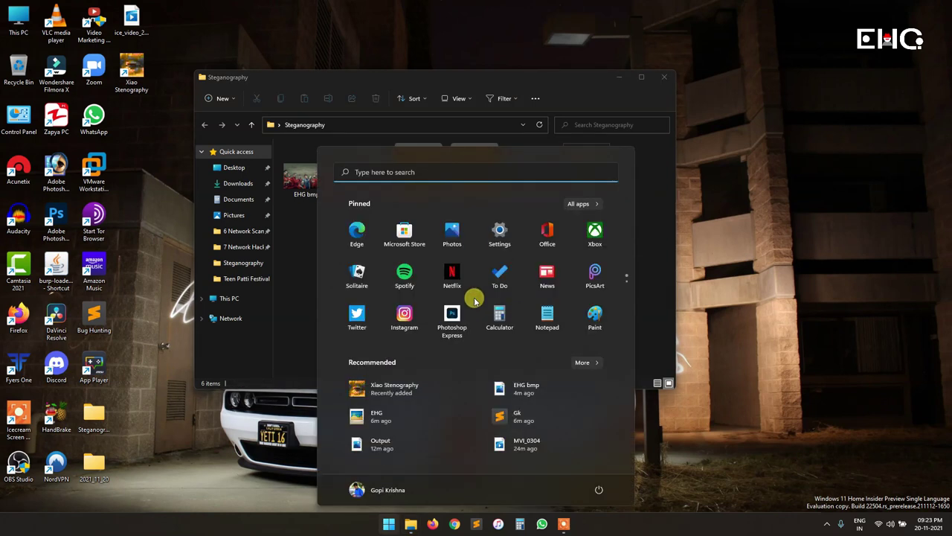
text(command Prompt)
key(Return)
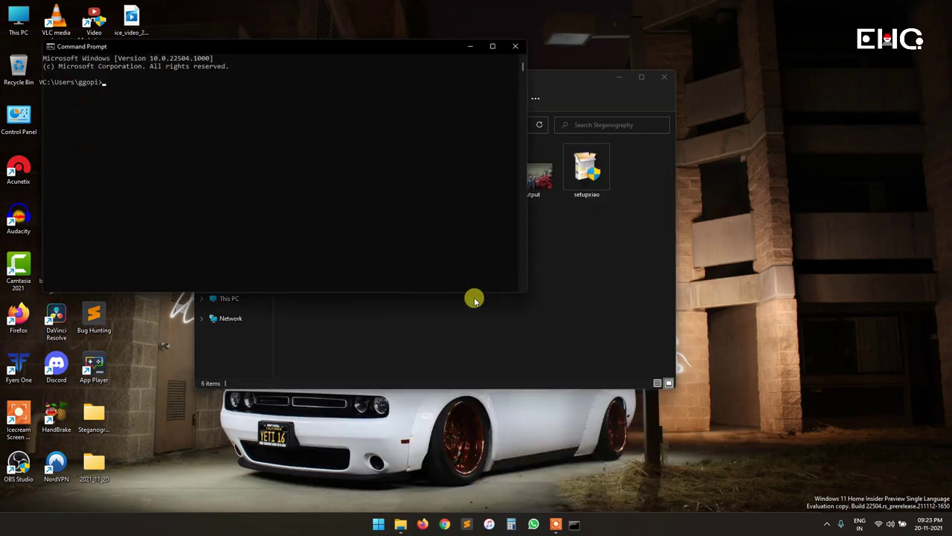
drag(292, 50, 309, 219)
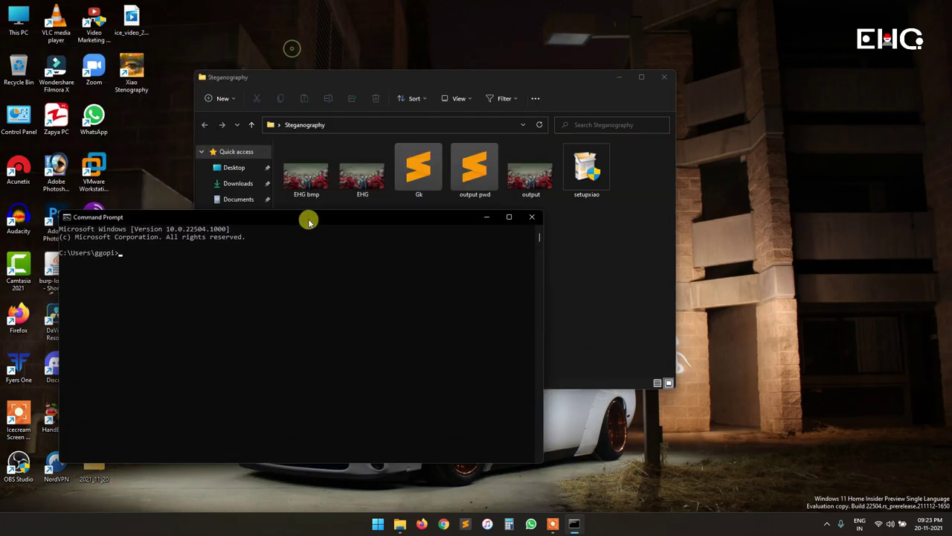
Delete the "output pwd" text file, the output image and the EHG bmp image from the Steganography folder.
click(606, 212)
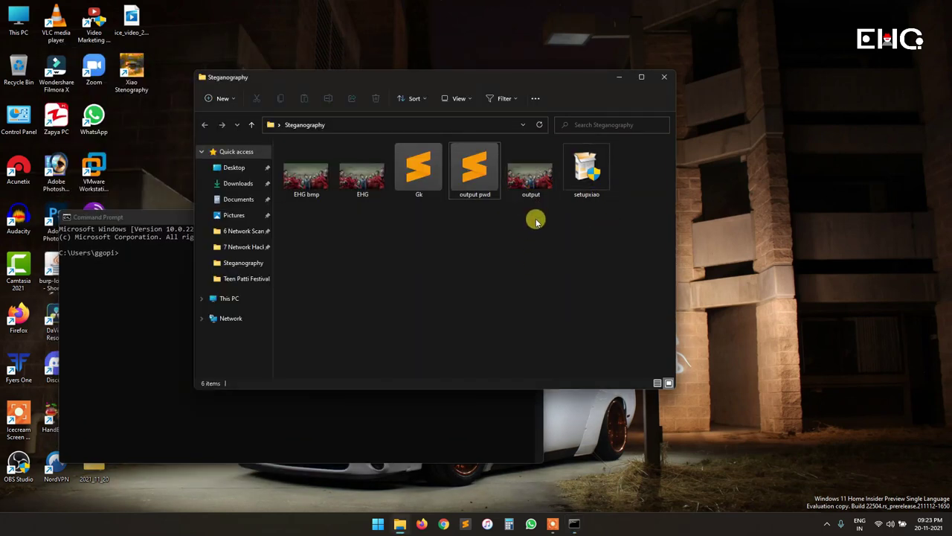
drag(536, 215, 475, 160)
key(Delete)
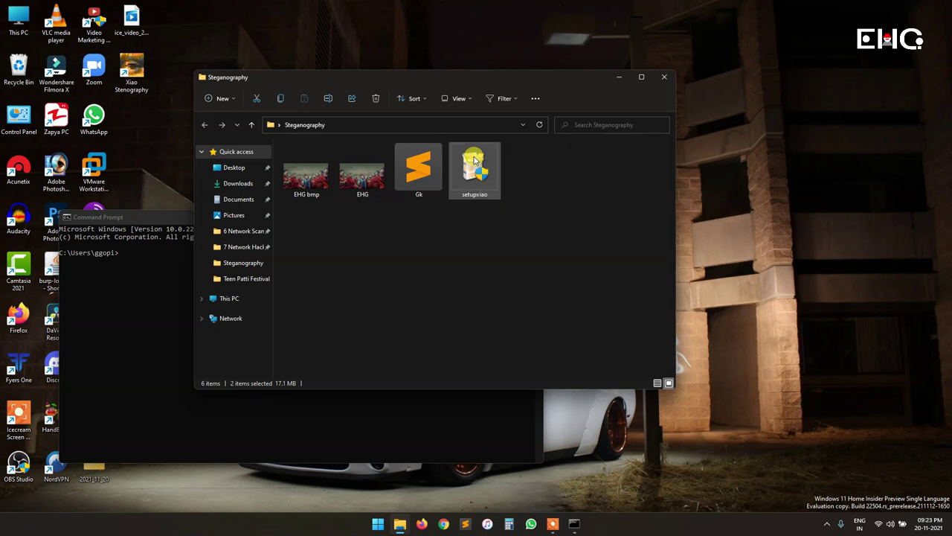
click(301, 175)
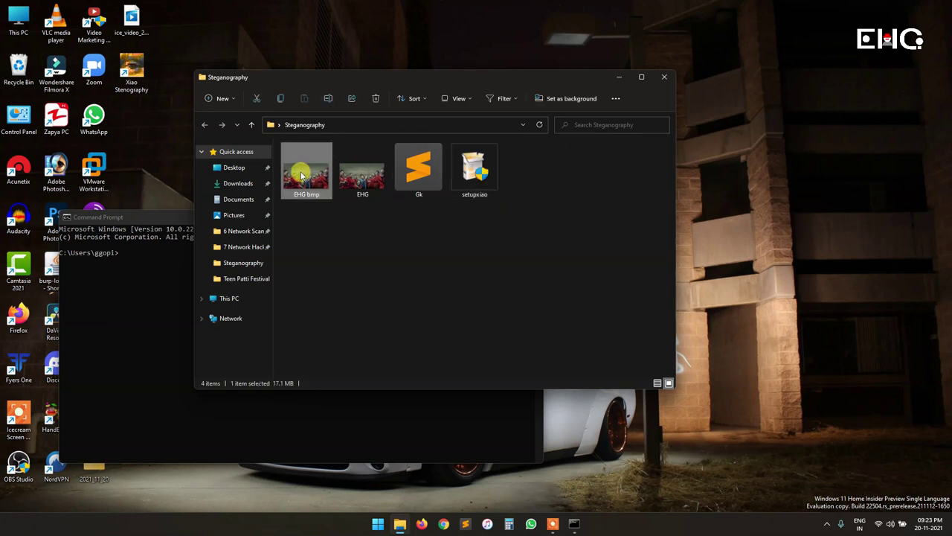
key(Delete)
Minimize the Steganography folder and move the Command Prompt window to the middle of the desktop.
drag(372, 209, 309, 173)
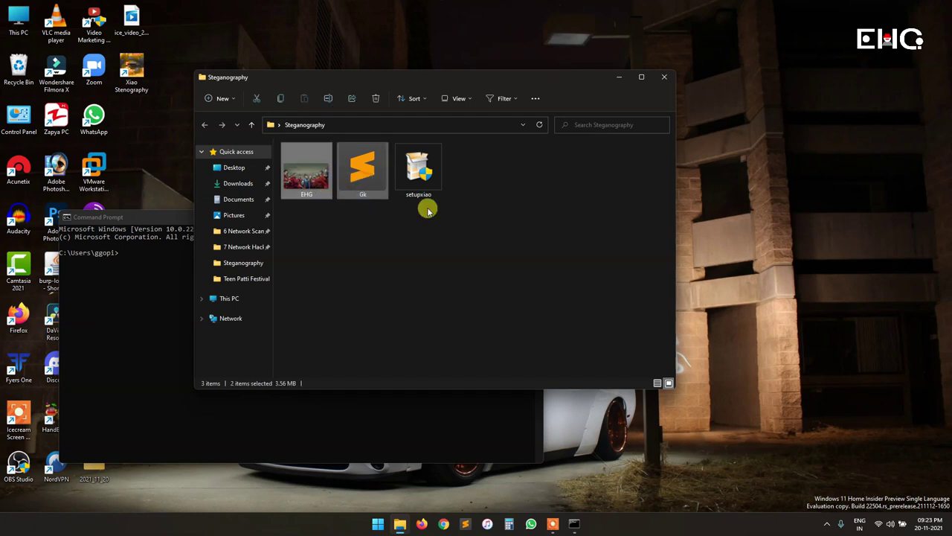
click(619, 76)
drag(225, 207, 420, 104)
key(super)
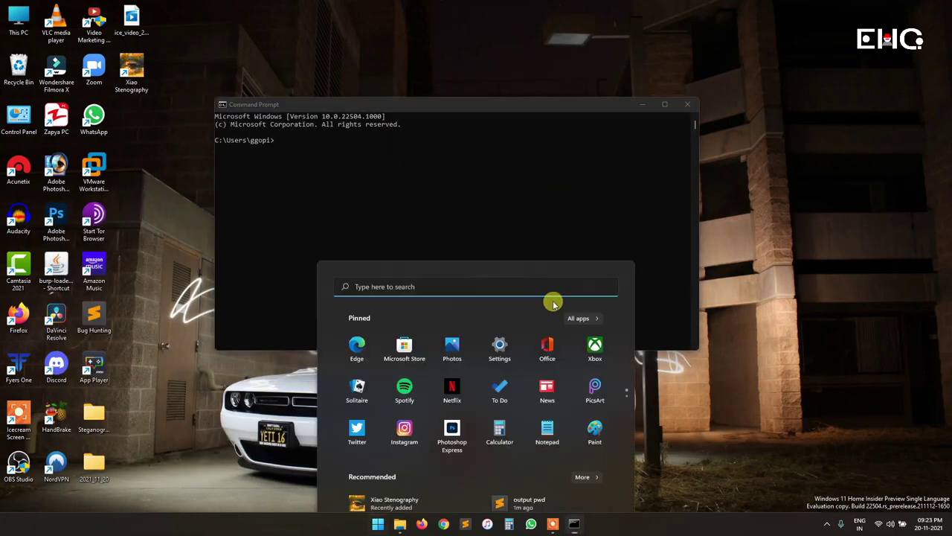
text(comm)
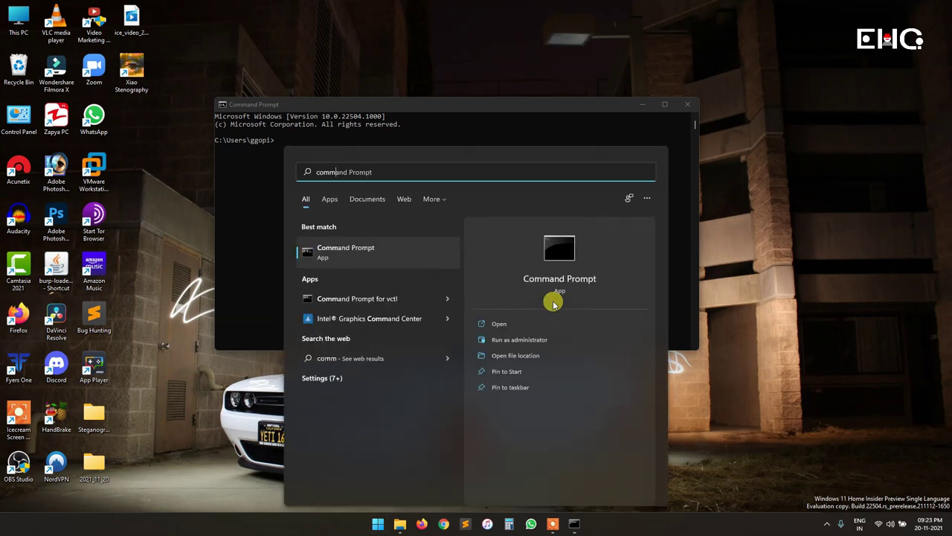
click(232, 211)
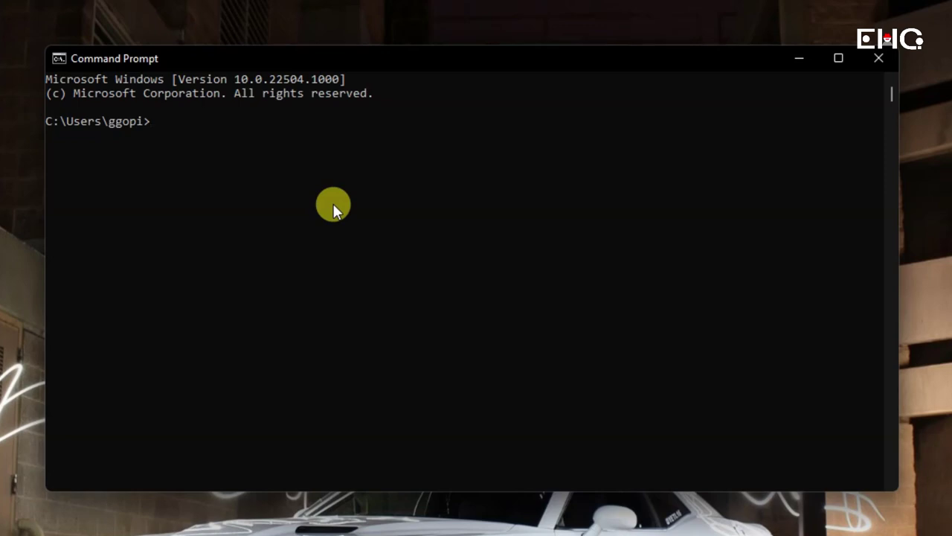
List the user folder's contents with dir and look through the directories for Desktop.
text(dir)
key(Return)
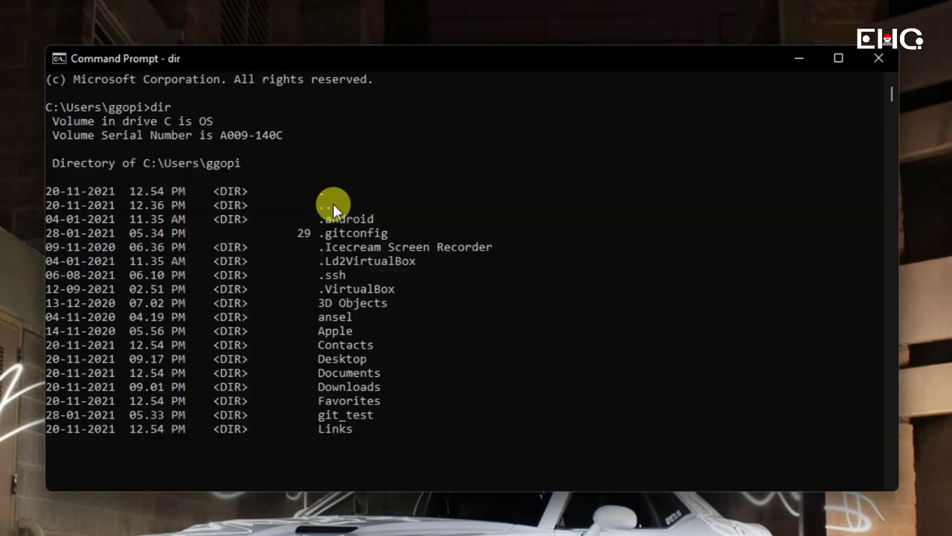
scroll(313, 271, up, 4)
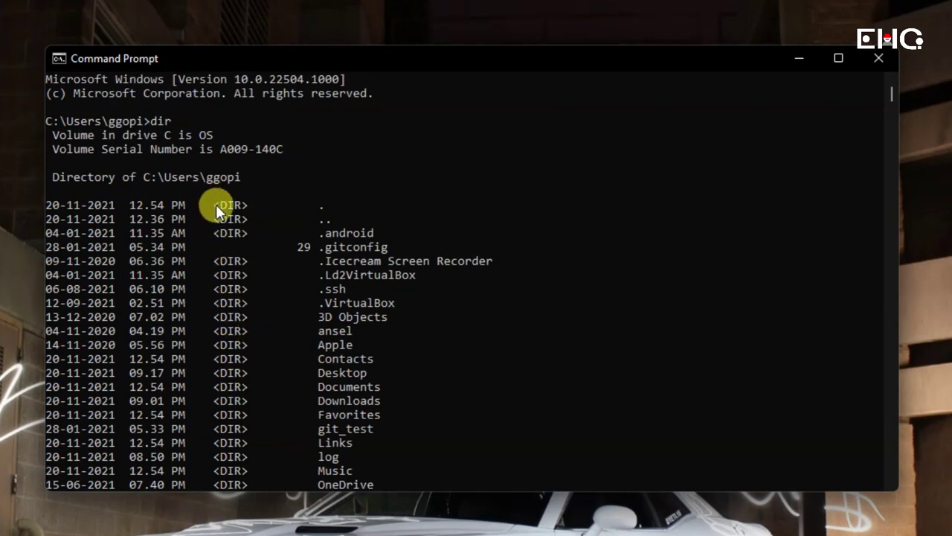
scroll(215, 204, down, 6)
scroll(216, 204, up, 5)
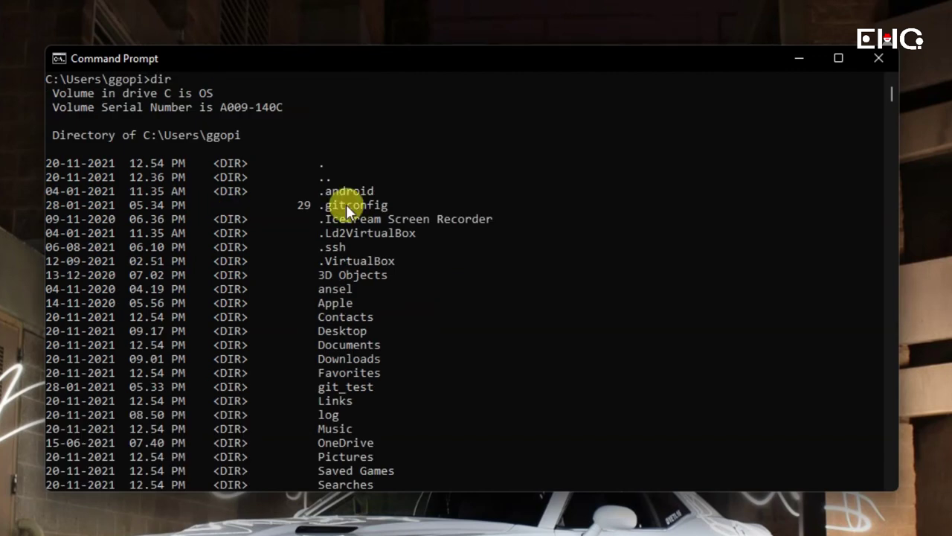
scroll(592, 334, down, 4)
Change to the Desktop directory with cd Desktop and list its contents with dir.
text(cd Desktop)
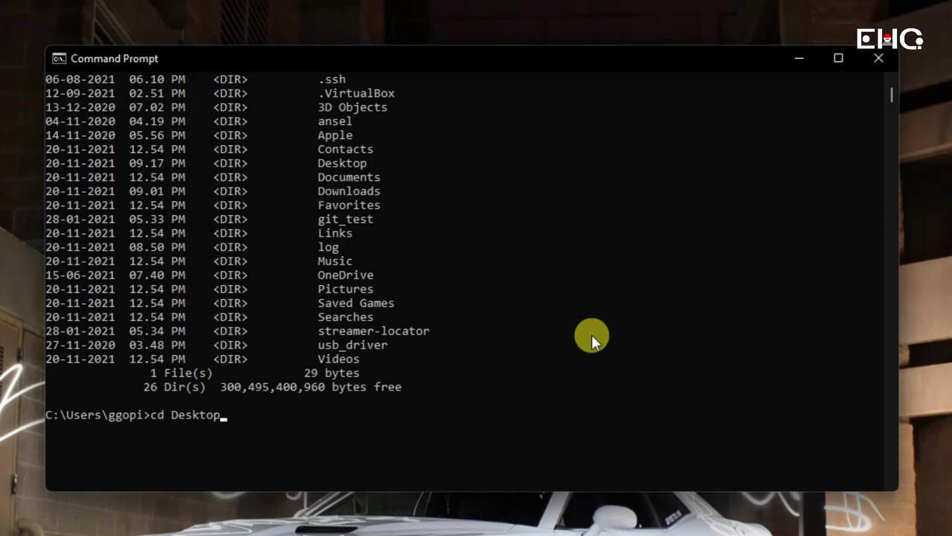
key(Return)
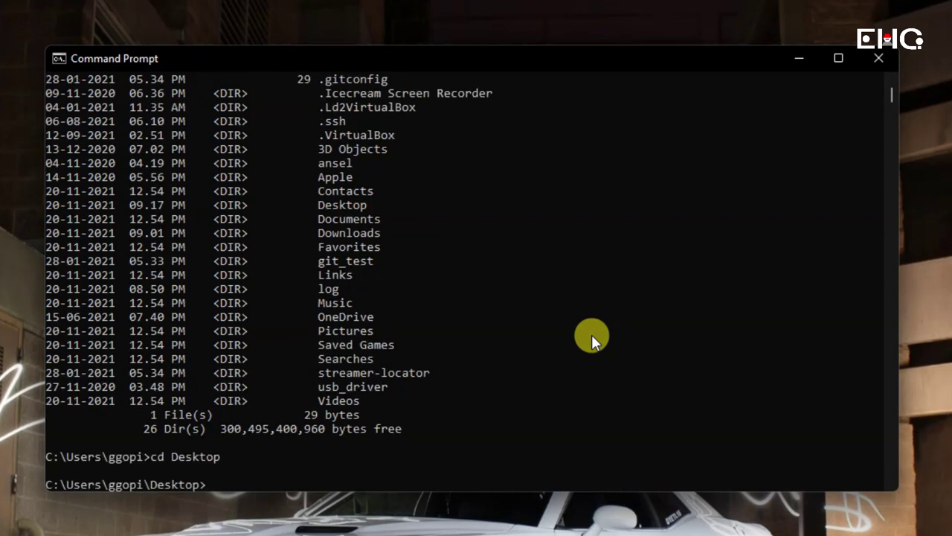
scroll(533, 326, down, 2)
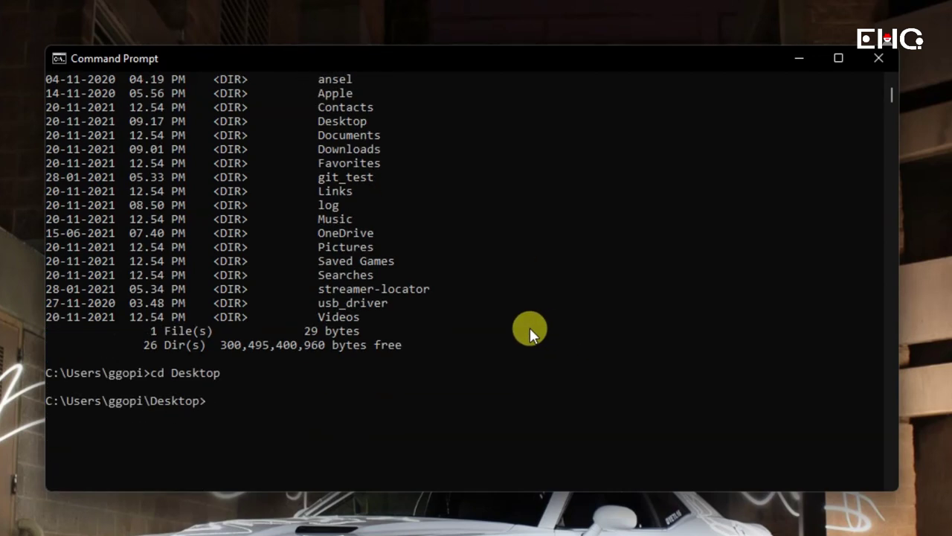
text(dir)
key(Return)
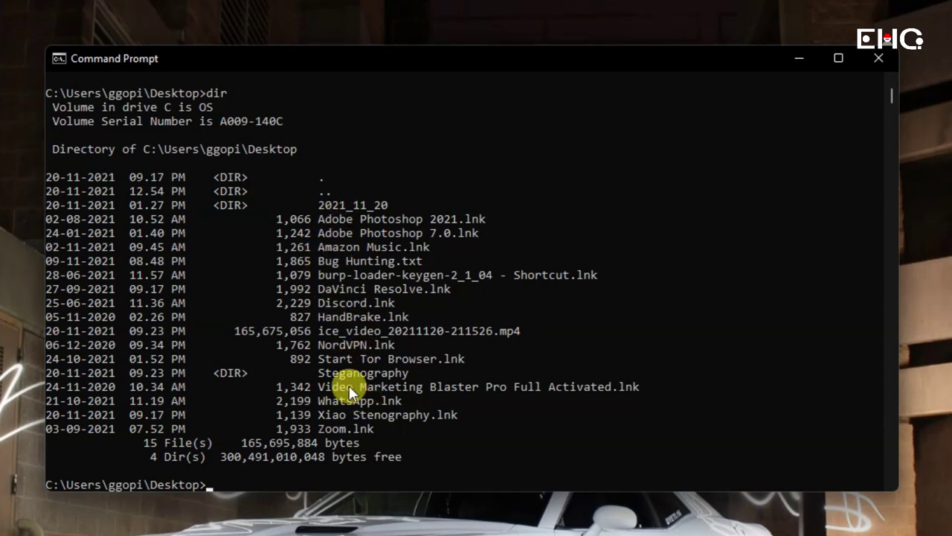
Change to the Steganography directory with cd Steganography and list its files with dir.
text(cd Ste)
key(Tab)
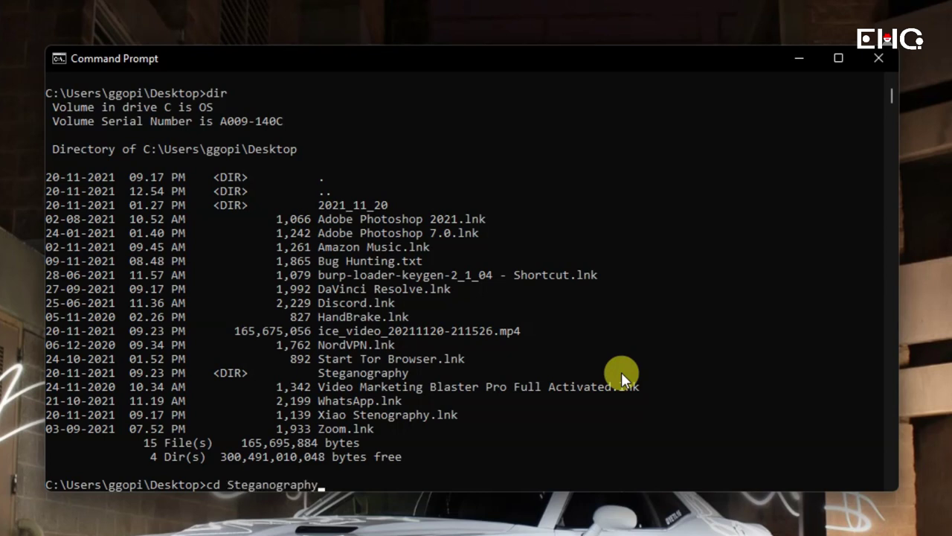
key(Return)
text(dir)
key(Return)
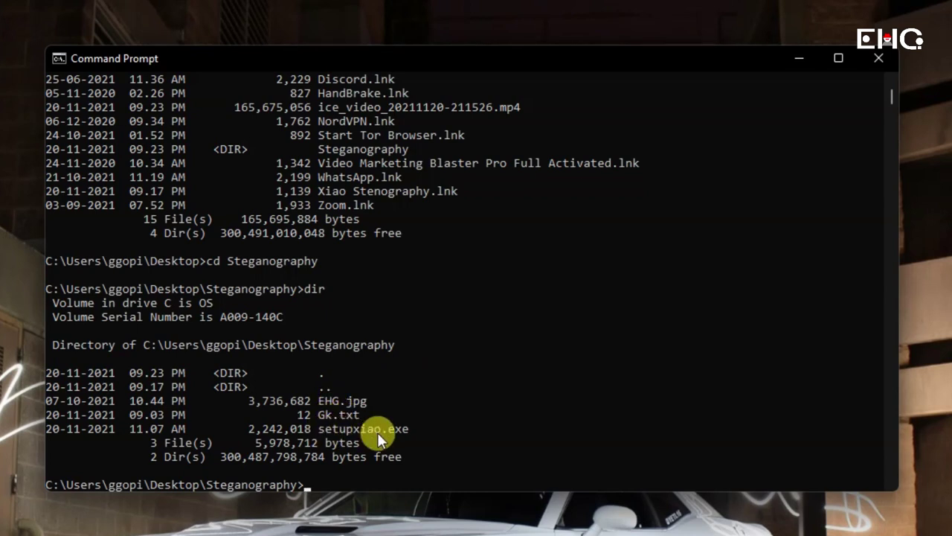
Minimize the Command Prompt and open the Steganography folder from the desktop.
click(797, 58)
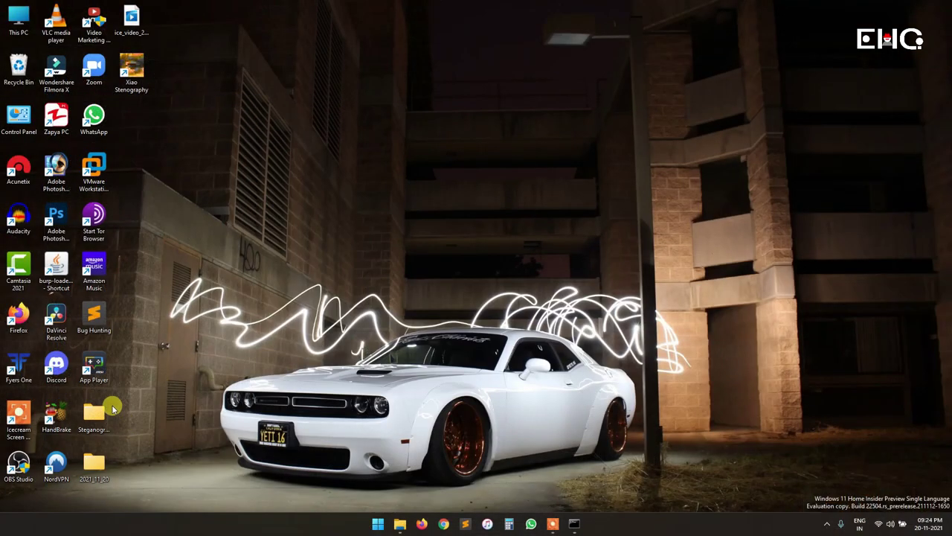
double_click(101, 430)
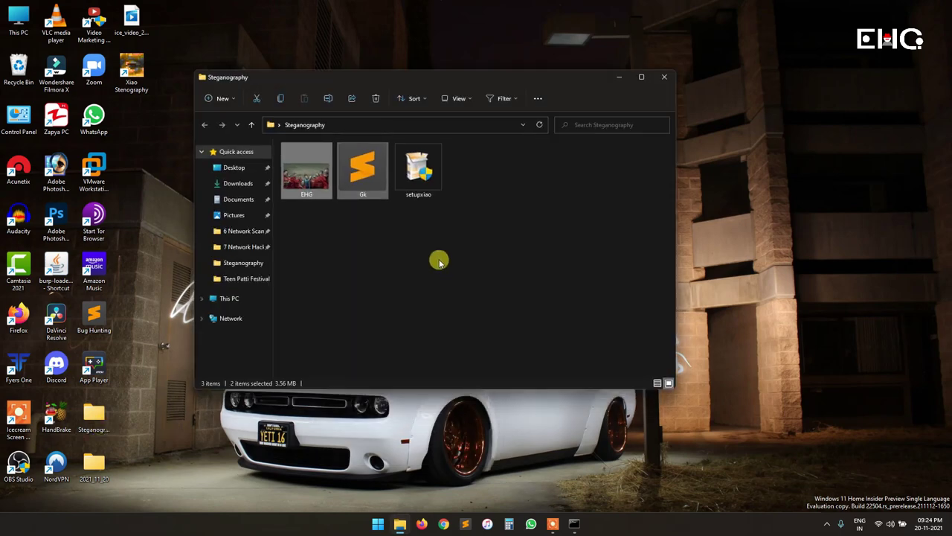
Switch to Chrome, search Google for winrar and open the official WinRAR download and support site.
click(444, 524)
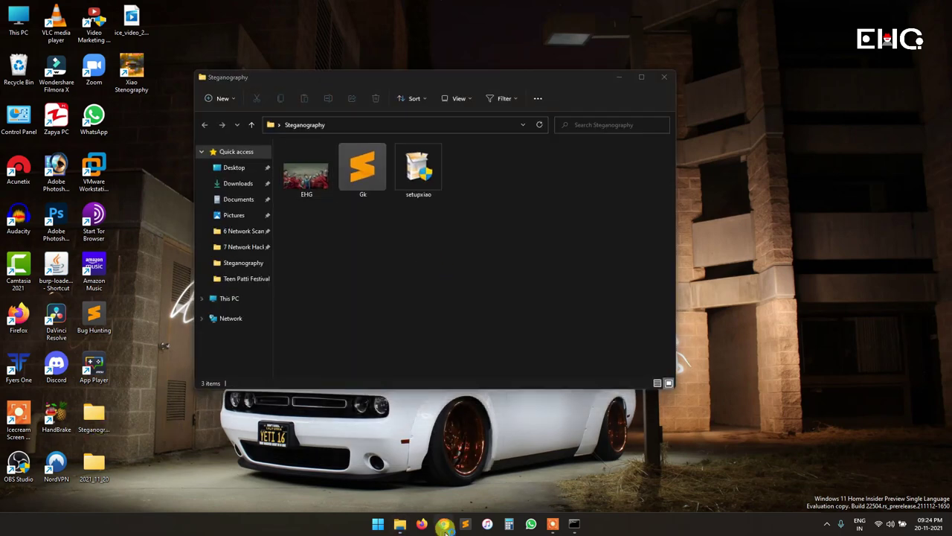
text(wind)
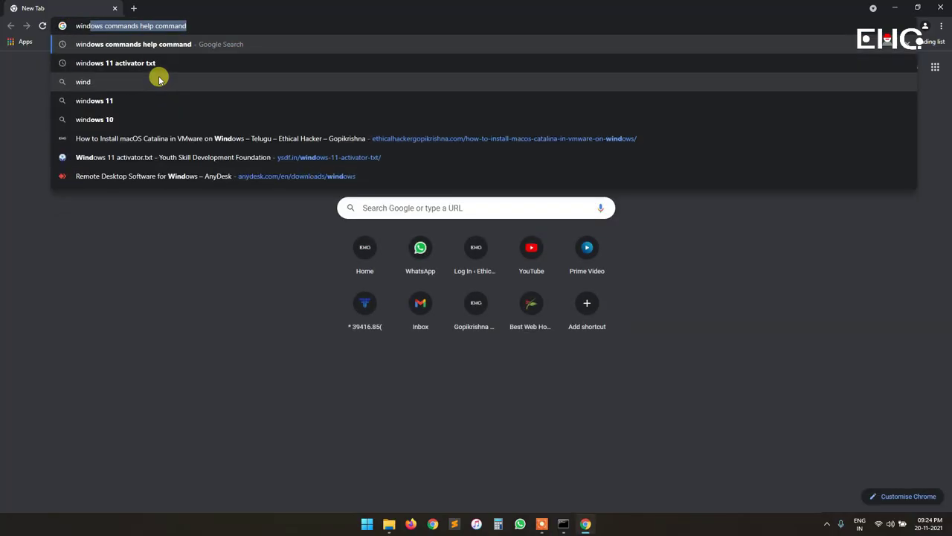
key(BackSpace)
key(BackSpace)
text(rar)
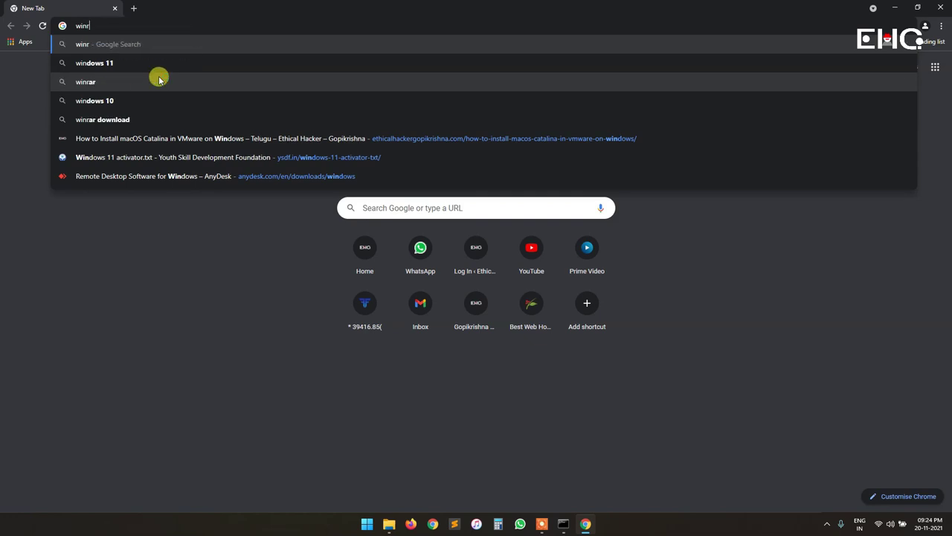
key(Return)
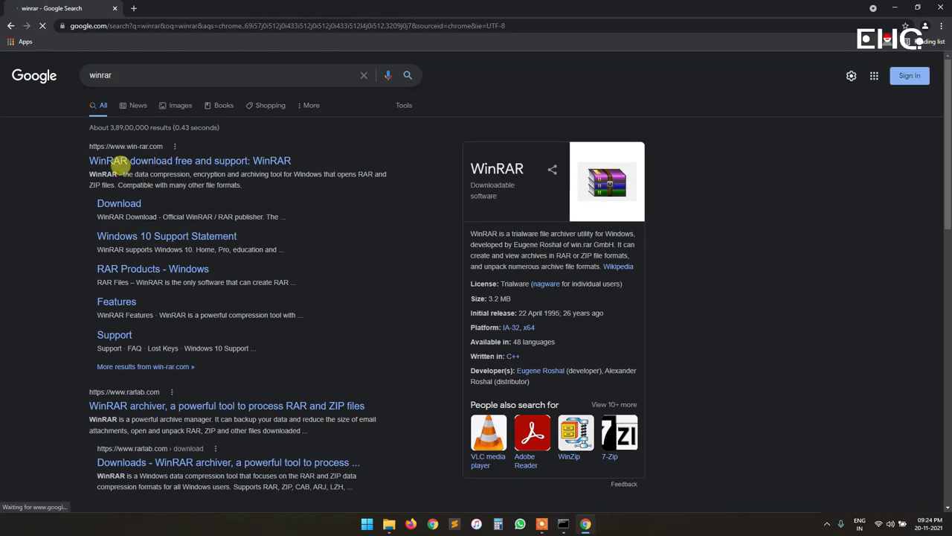
click(122, 166)
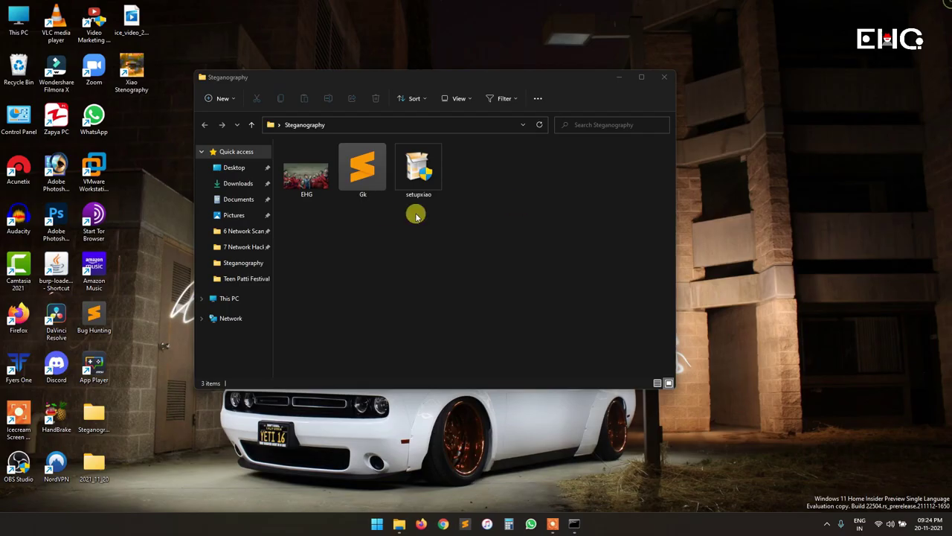
Compress the Gk text file into the archive Gk.rar in the Steganography folder and select the new archive.
click(372, 178)
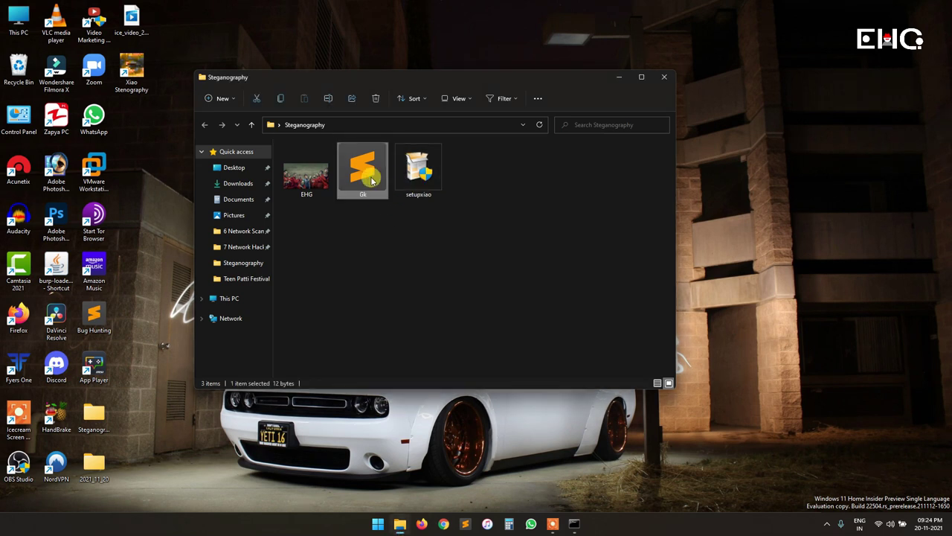
right_click(372, 179)
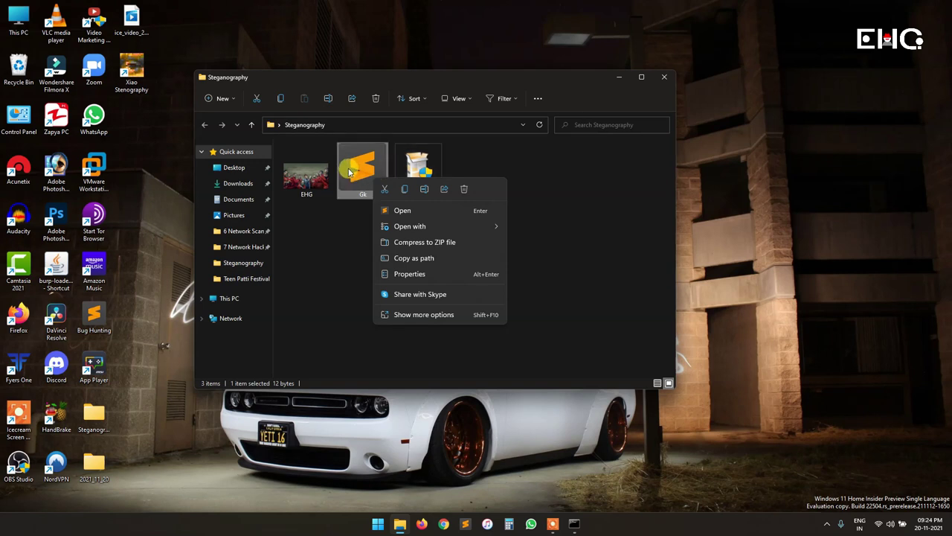
click(350, 215)
right_click(361, 182)
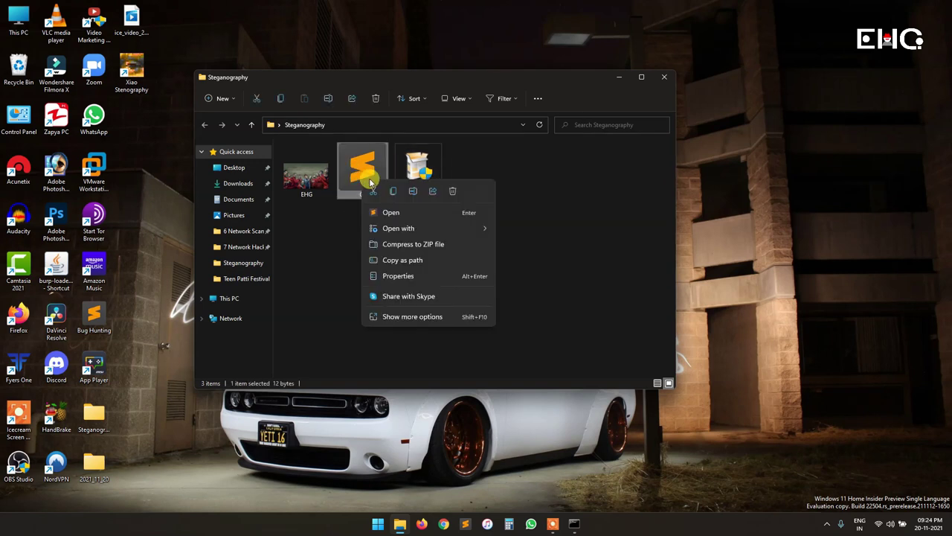
click(393, 316)
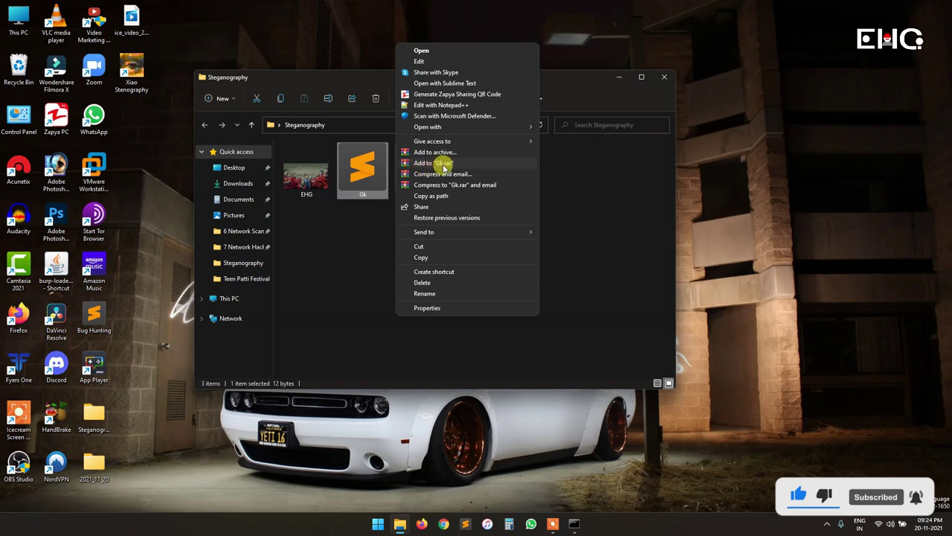
click(439, 163)
click(366, 167)
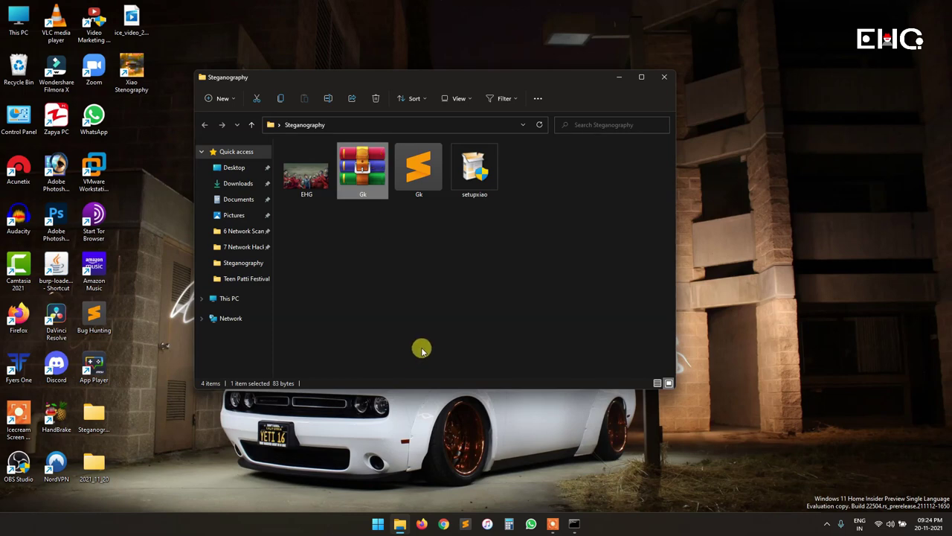
Bring back the Command Prompt and place its window just below the file icons of the Steganography folder.
click(575, 525)
drag(315, 89, 361, 291)
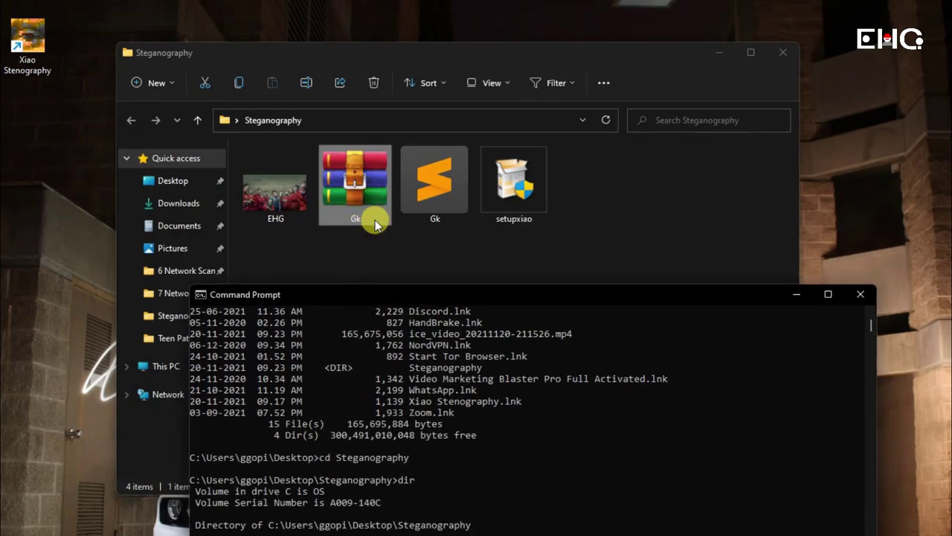
drag(438, 294, 372, 243)
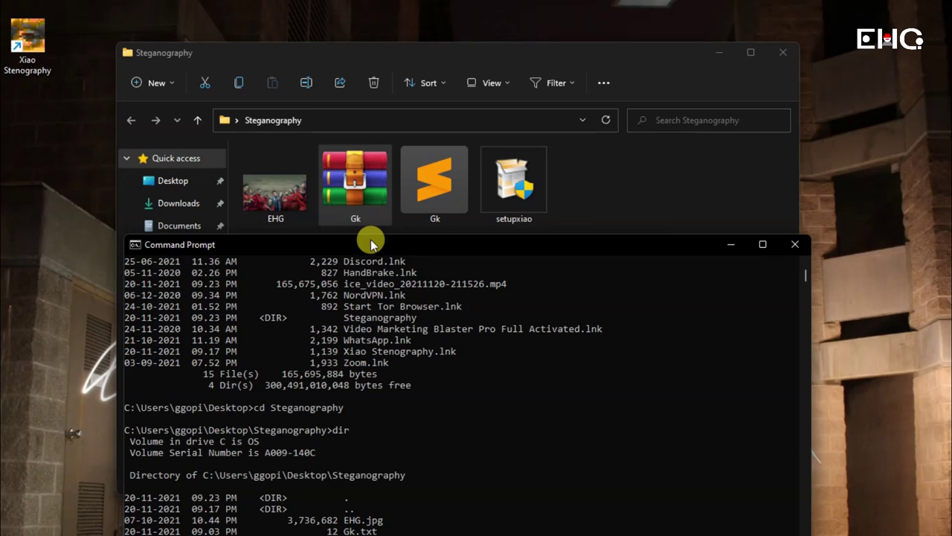
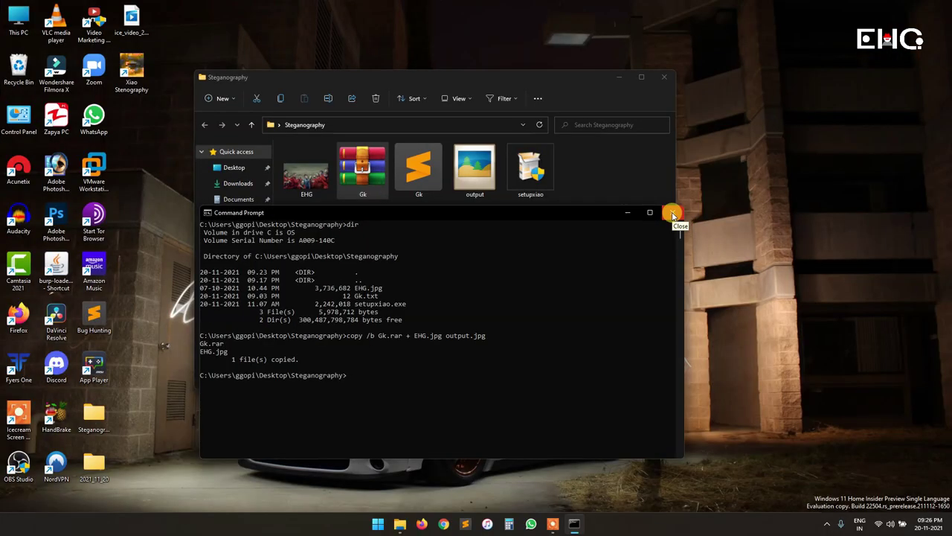
Close the Command Prompt and select the EHG image and the Gk archive in turn to compare the source files.
click(673, 215)
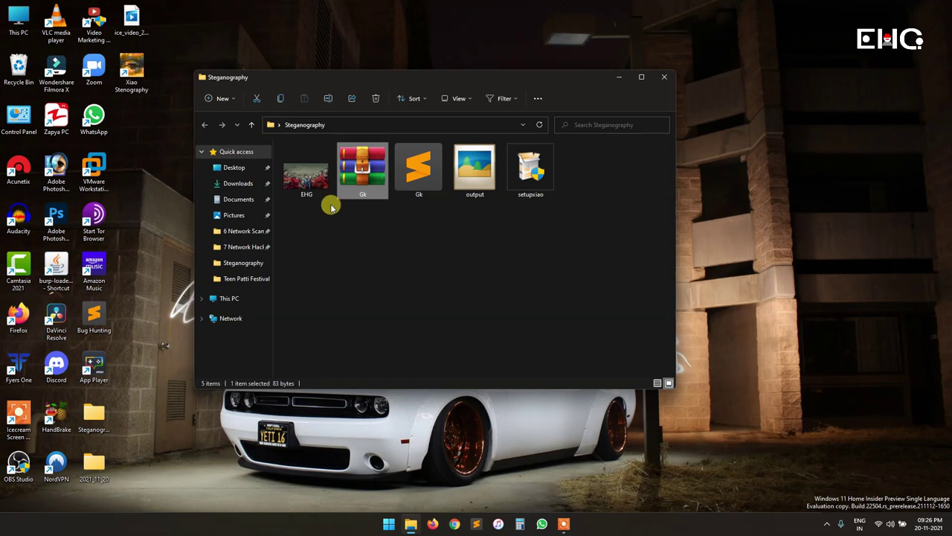
click(306, 175)
click(358, 174)
click(307, 176)
click(357, 173)
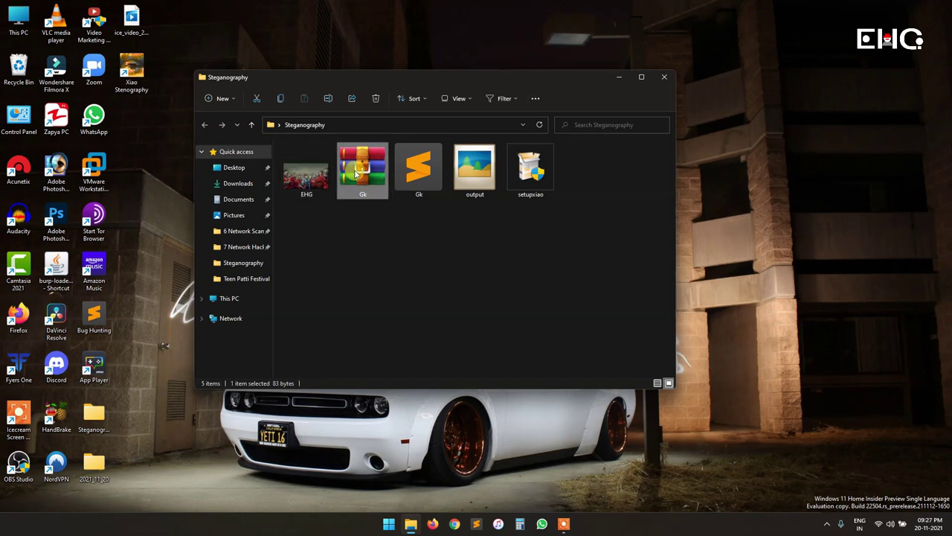
click(311, 177)
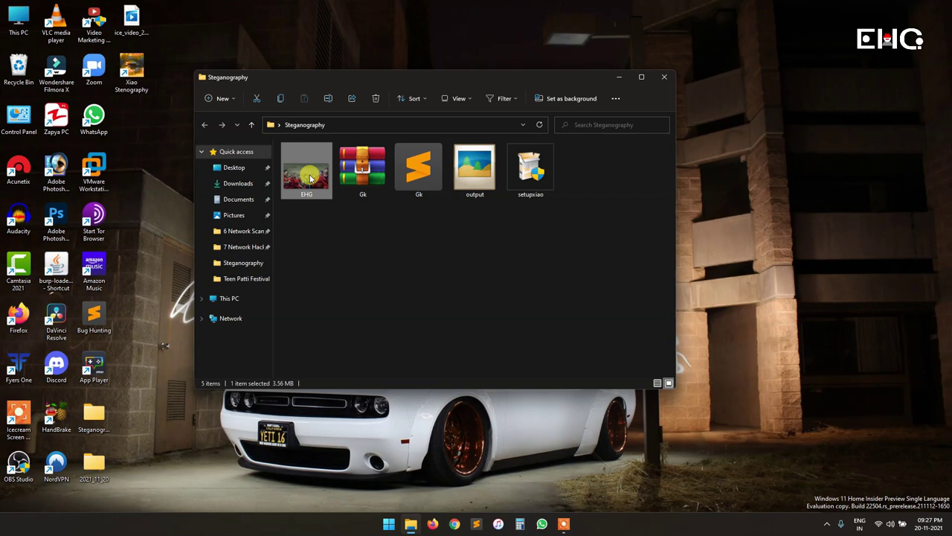
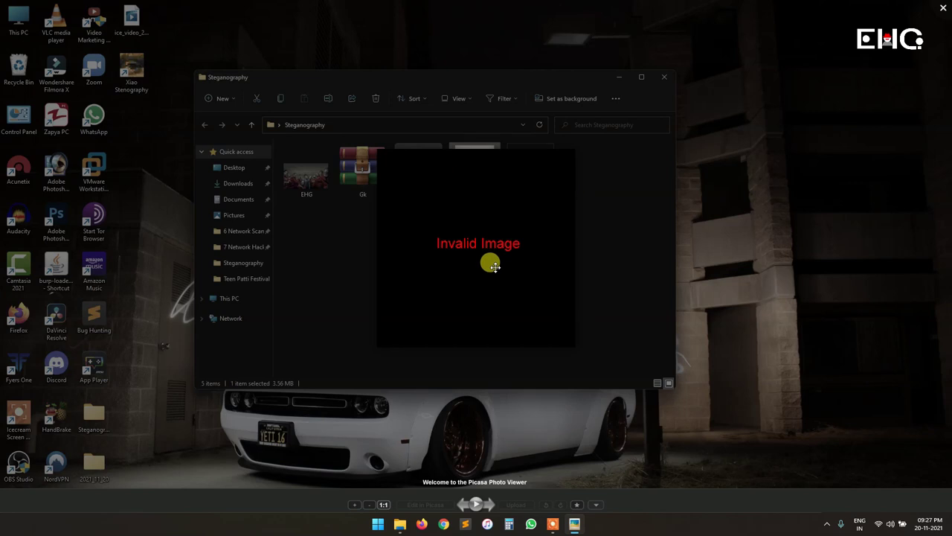
Preview the output image in the photo viewer, closing and reopening it.
click(944, 7)
double_click(476, 157)
key(Escape)
double_click(473, 185)
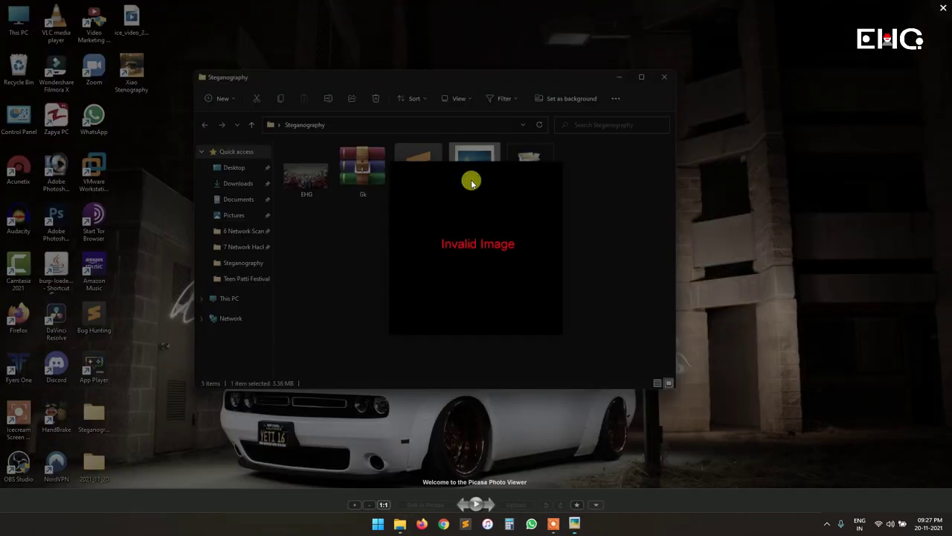
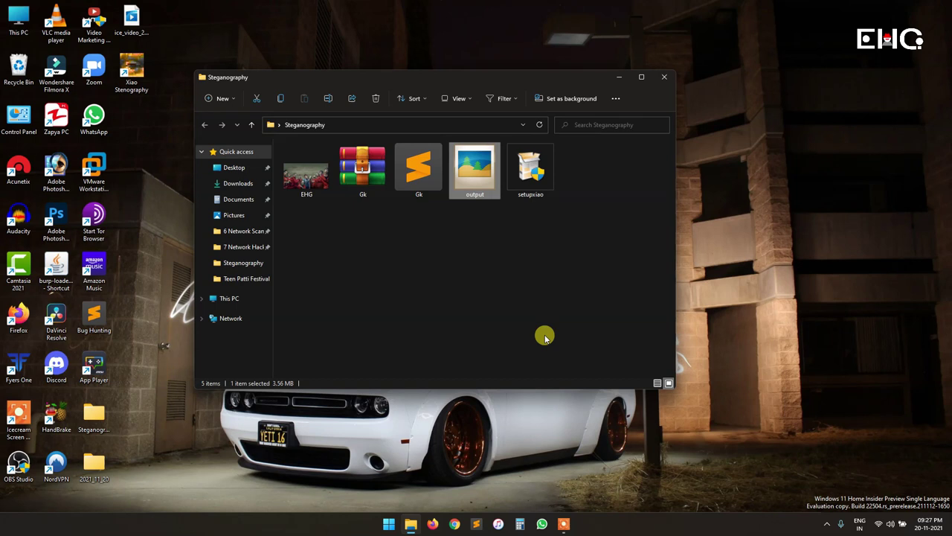
Examine the general properties of the output image file and close the dialog.
key(alt+Return)
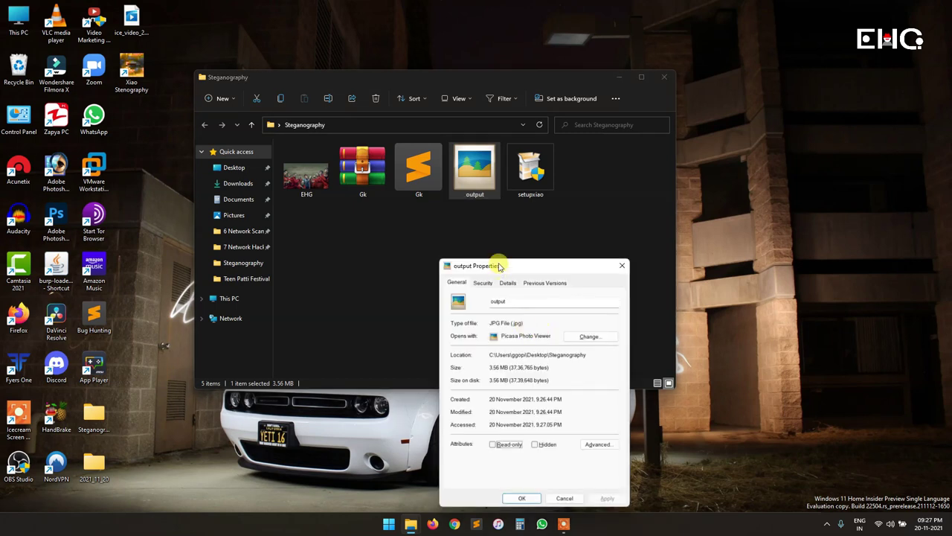
drag(461, 267, 462, 202)
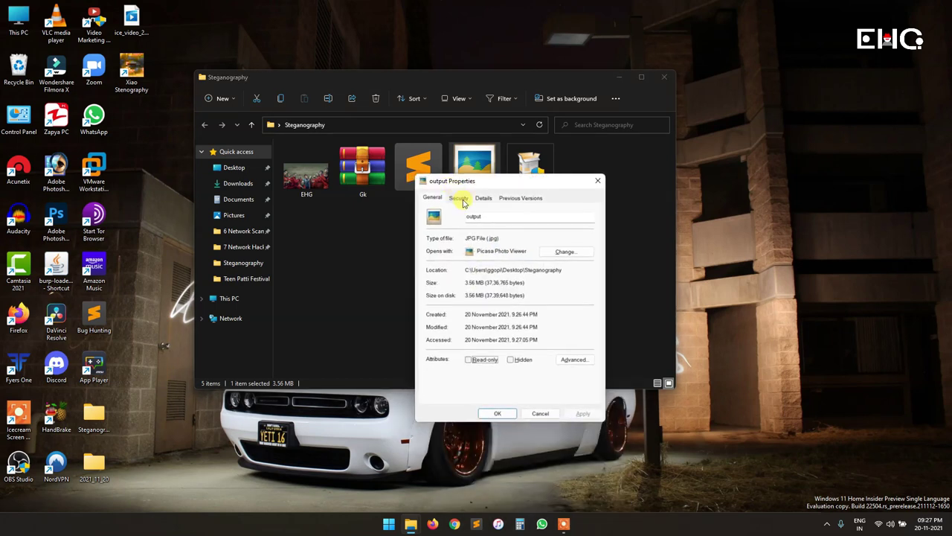
click(597, 180)
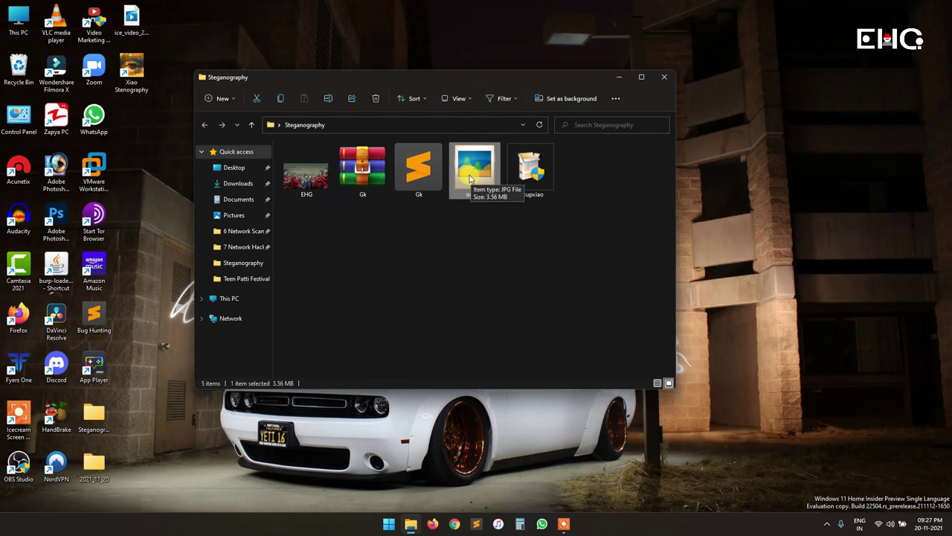
Check the output image once more in the photo viewer and return to the Steganography folder.
click(482, 228)
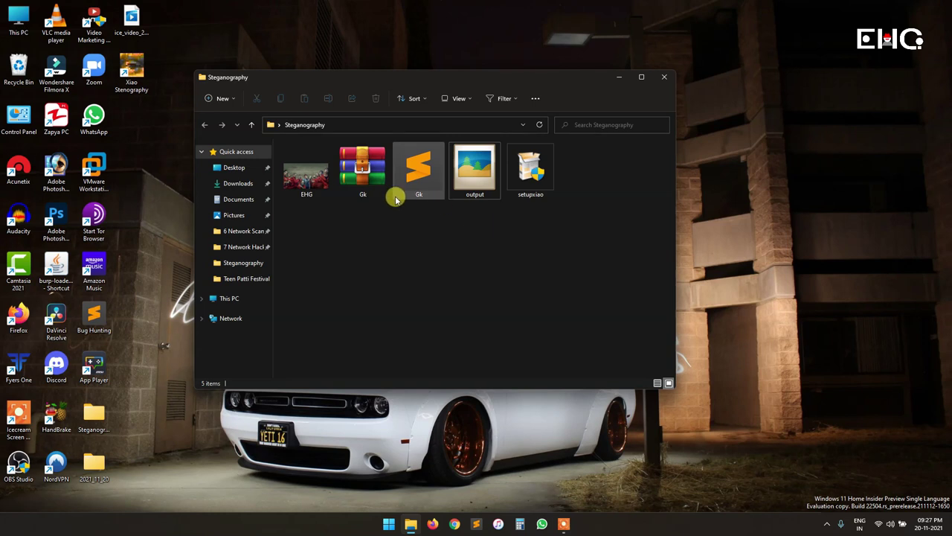
double_click(482, 192)
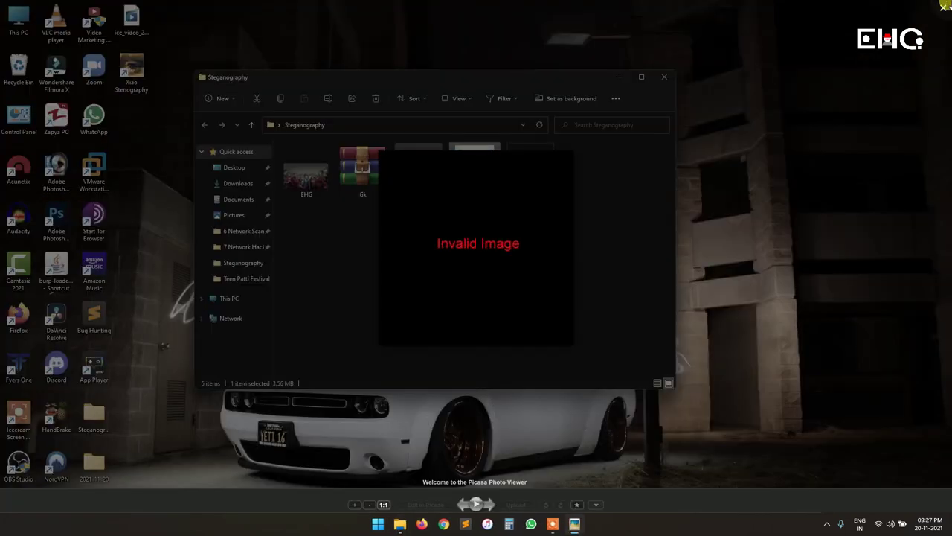
click(898, 26)
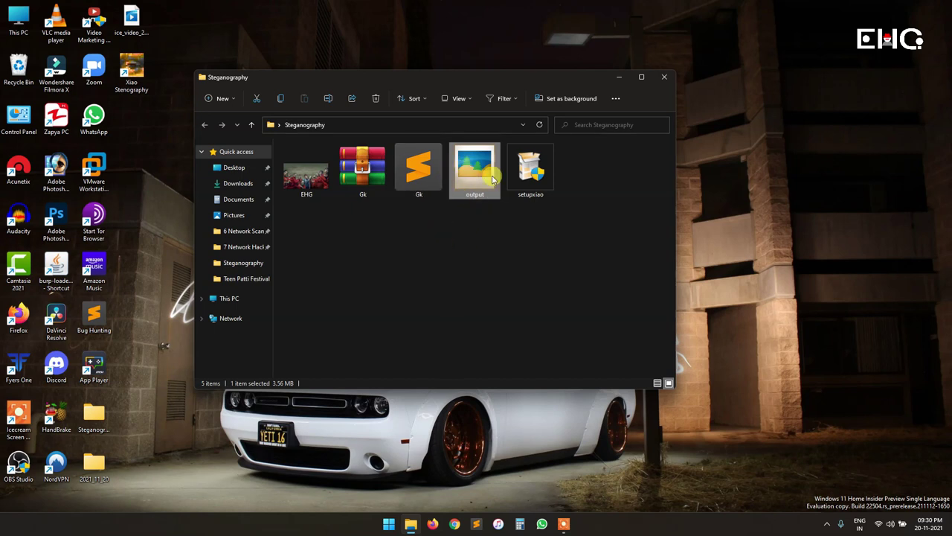
Choose another app for opening the output image and look through the expanded list of available apps.
right_click(471, 183)
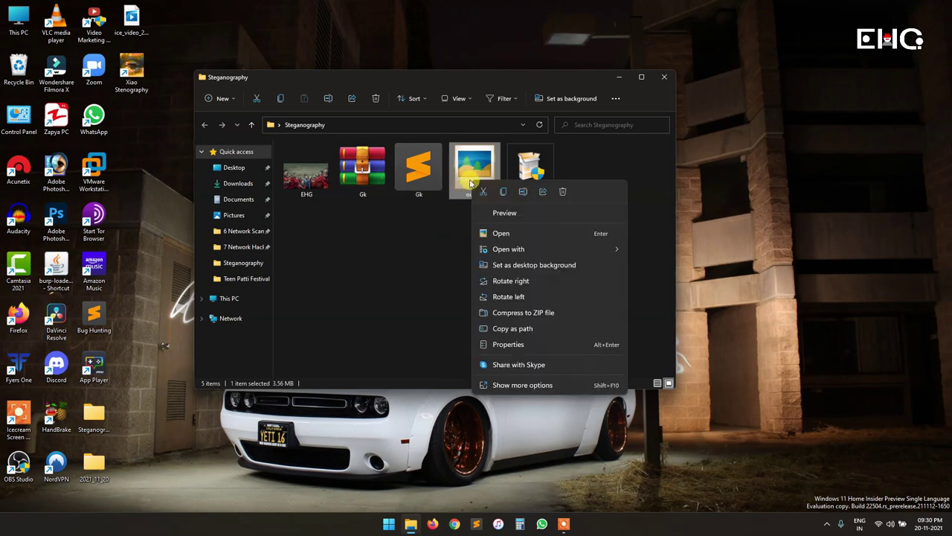
click(511, 388)
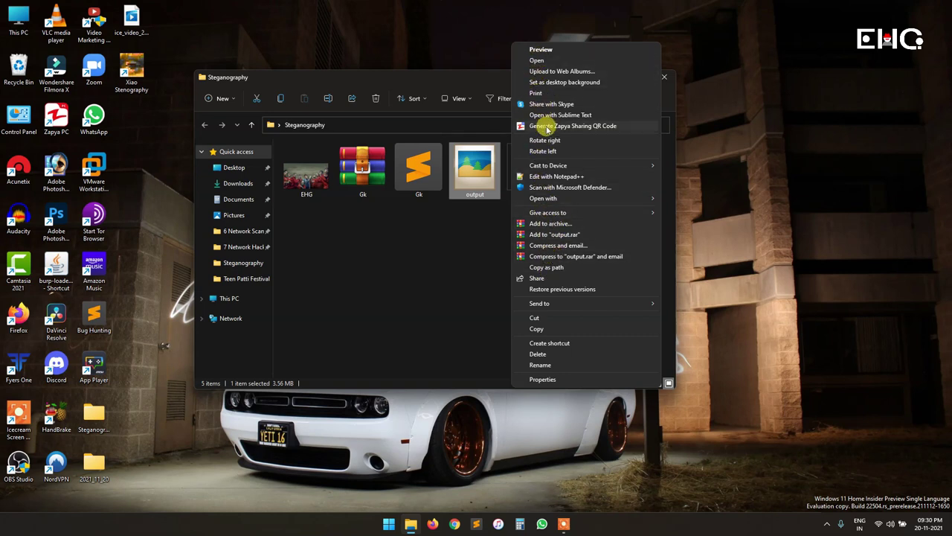
mouse_move(595, 198)
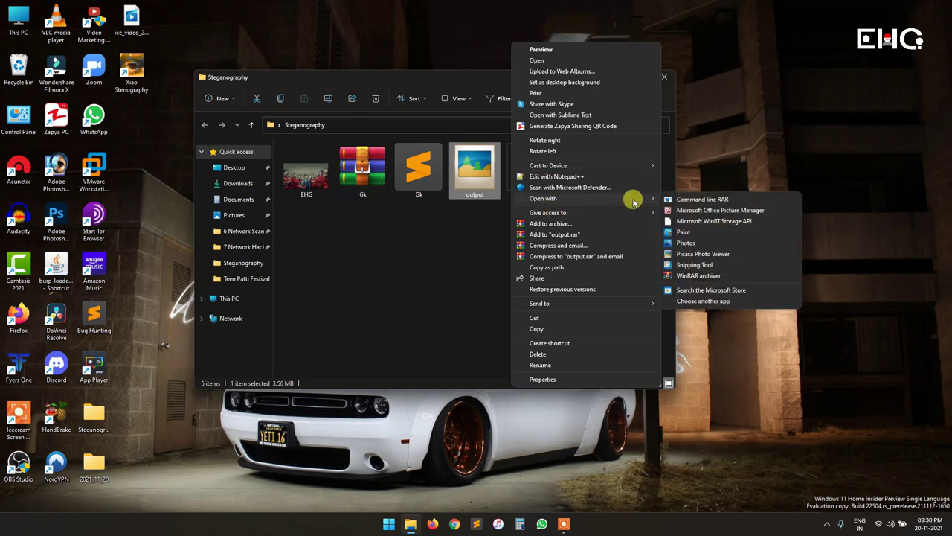
click(711, 302)
scroll(453, 325, down, 4)
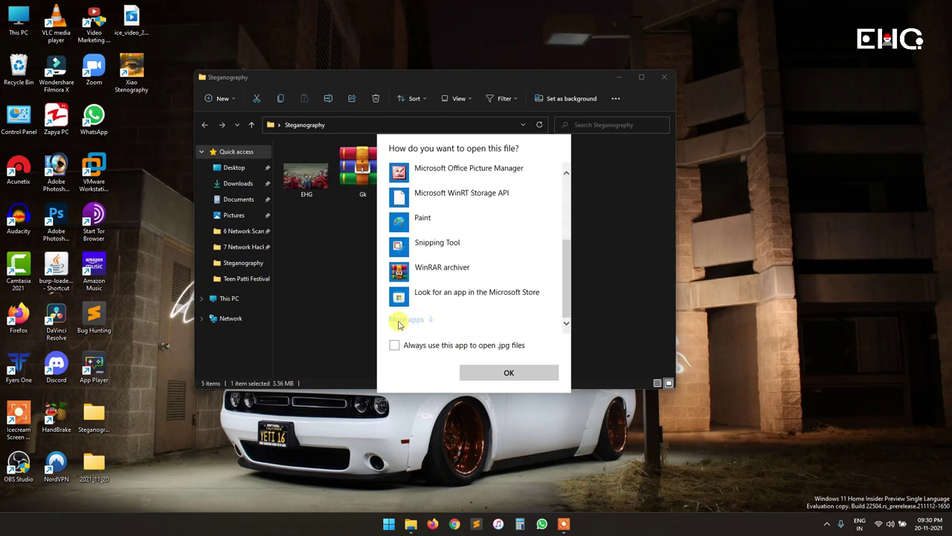
click(401, 322)
scroll(428, 272, down, 3)
scroll(434, 258, down, 6)
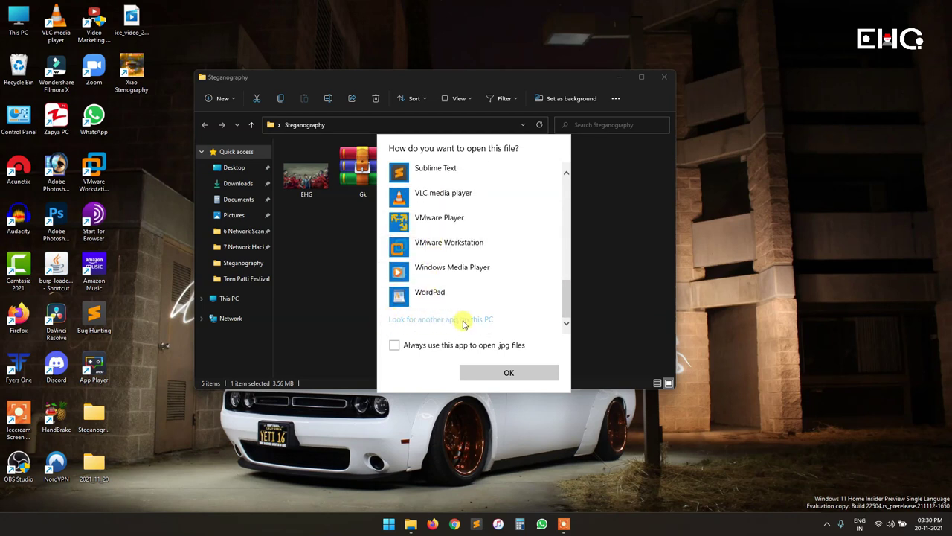
Open the output image with the WinRAR application located in the WinRAR folder under Program Files.
click(463, 320)
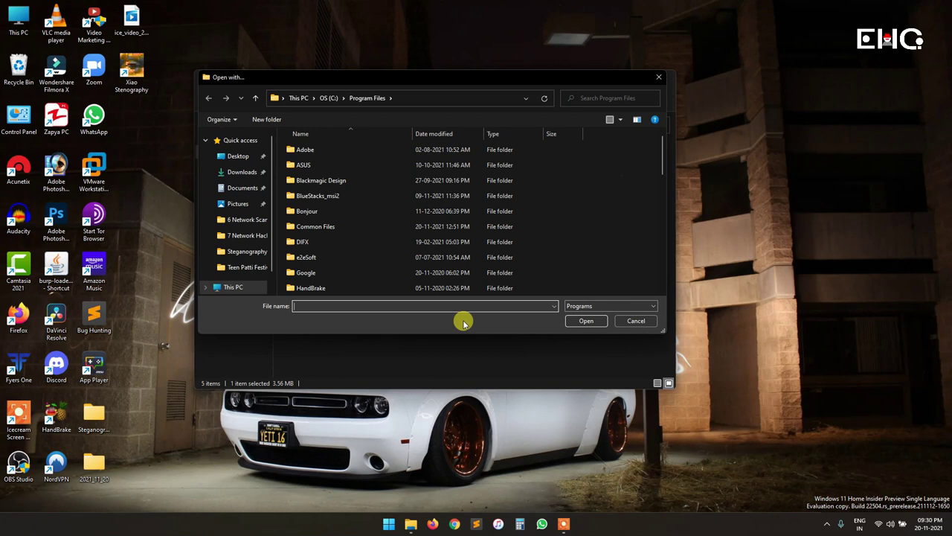
text(w)
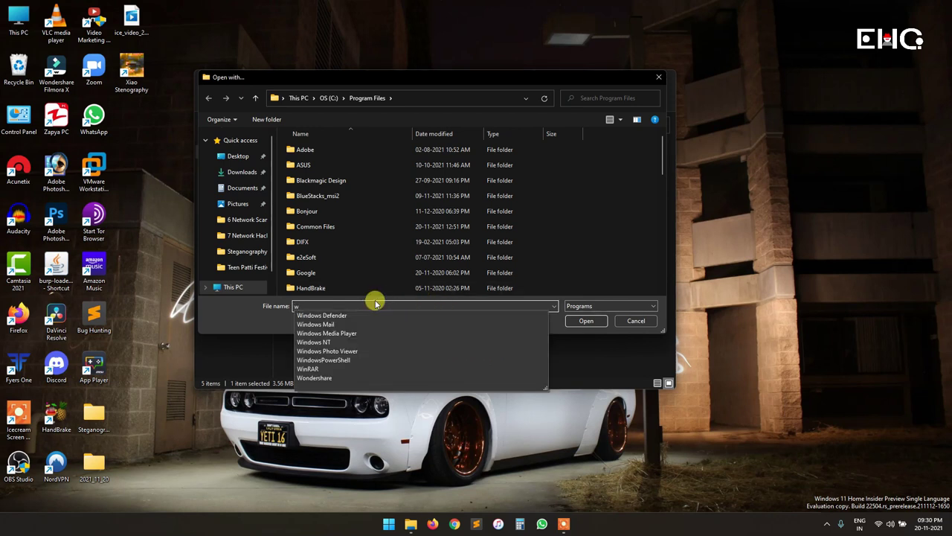
click(308, 368)
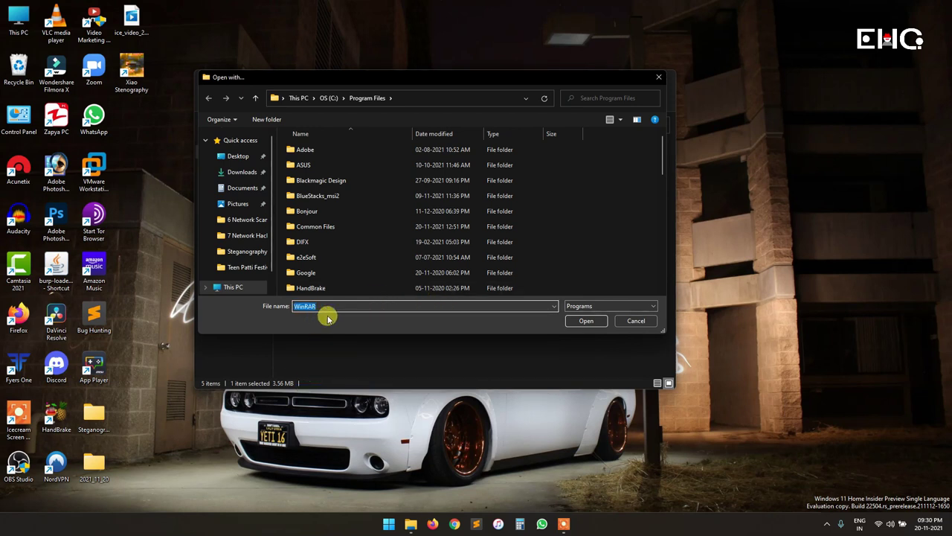
click(587, 320)
click(308, 196)
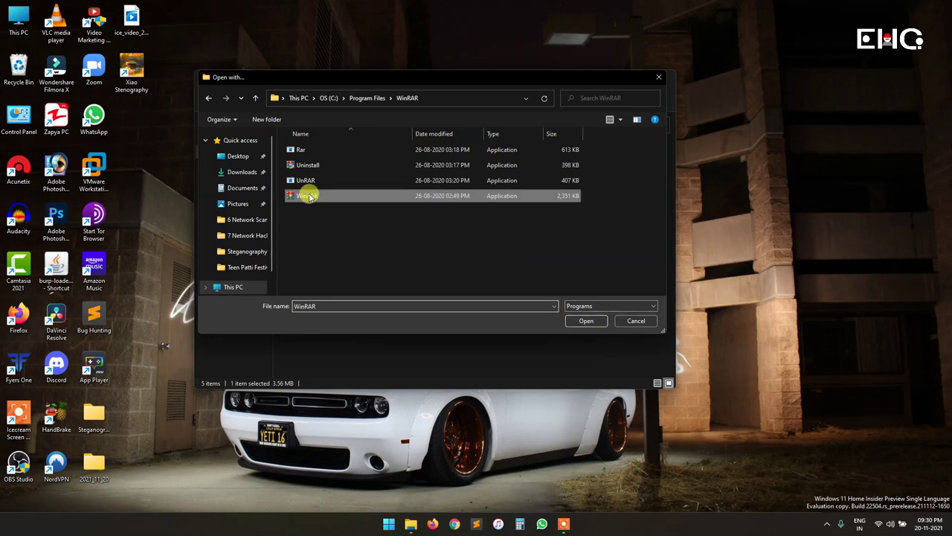
click(583, 320)
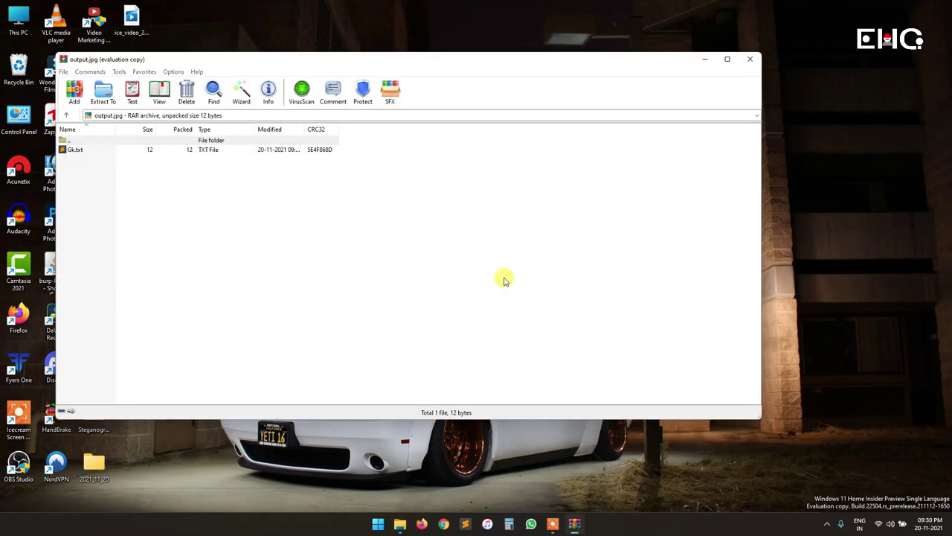
Open Gk.txt from the output.jpg archive and highlight the hidden password in its text.
click(483, 203)
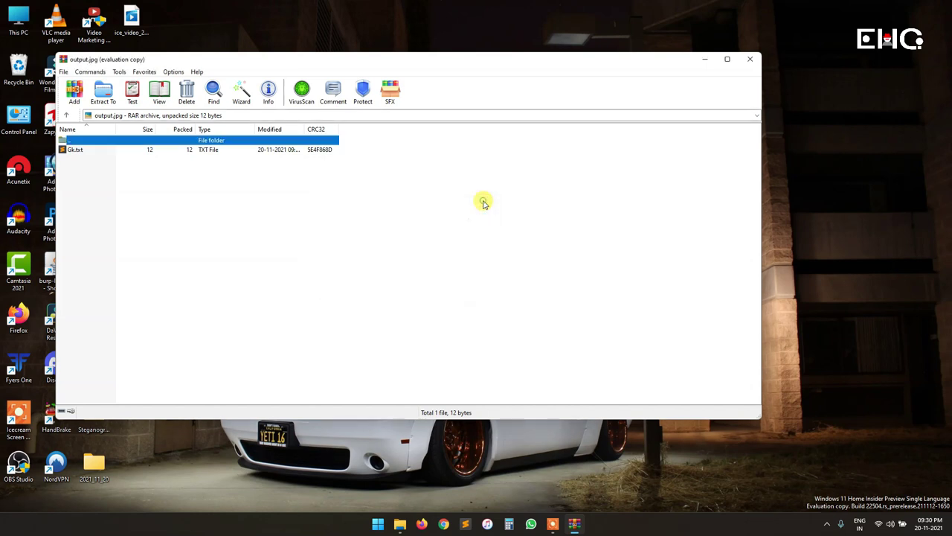
click(90, 151)
double_click(90, 151)
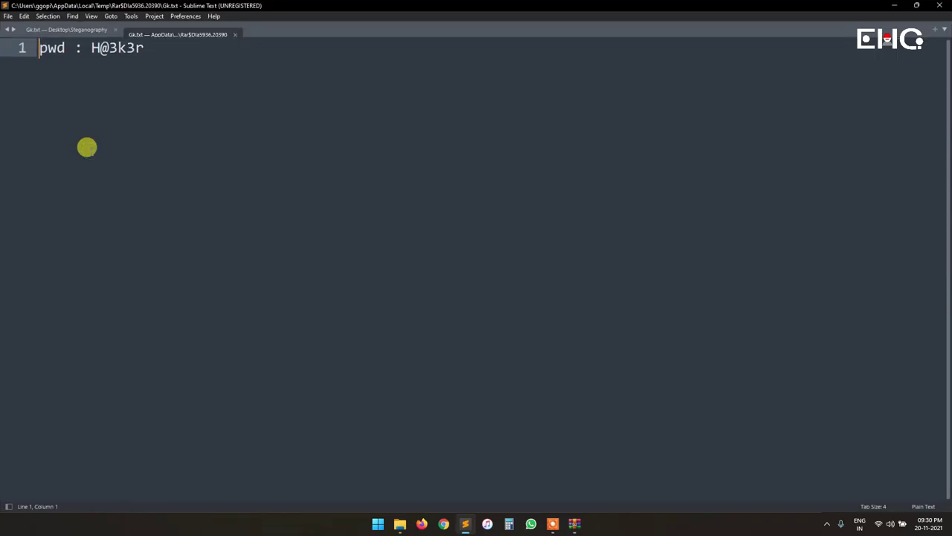
drag(145, 49, 89, 45)
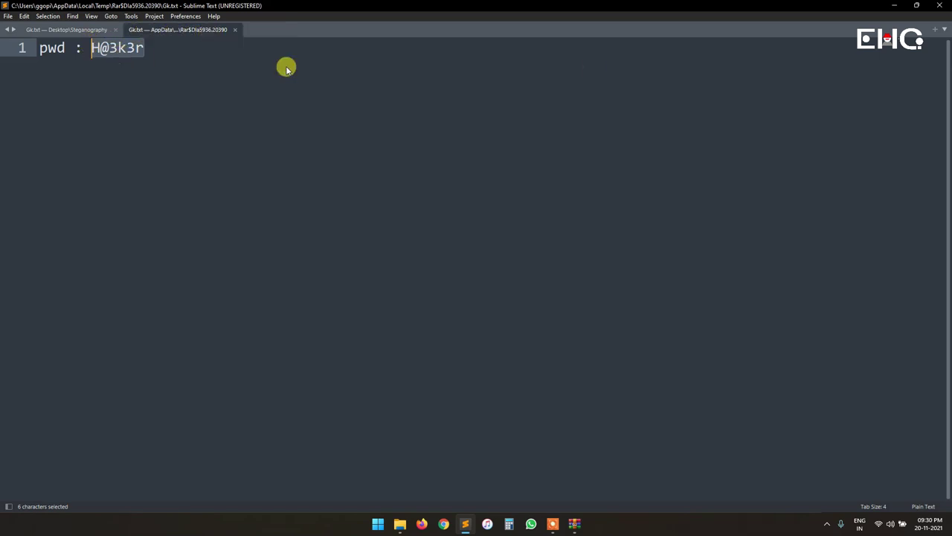
Clear the desktop by minimizing the text editor and closing the output.jpg archive and Steganography folder windows.
click(896, 6)
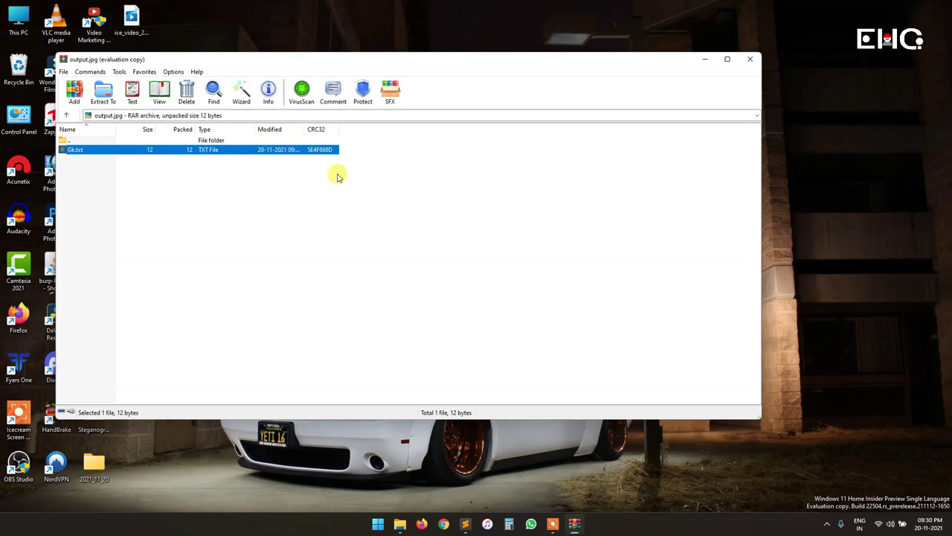
click(750, 59)
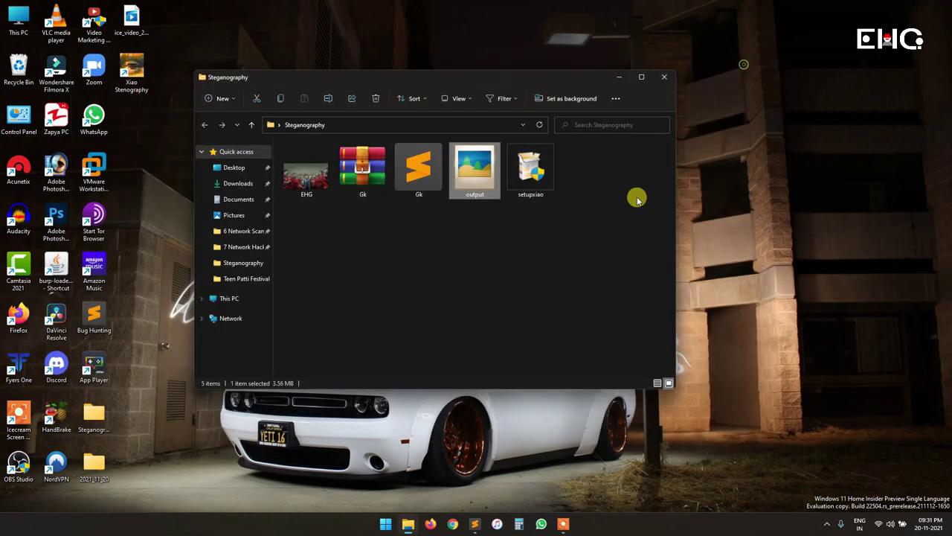
click(666, 77)
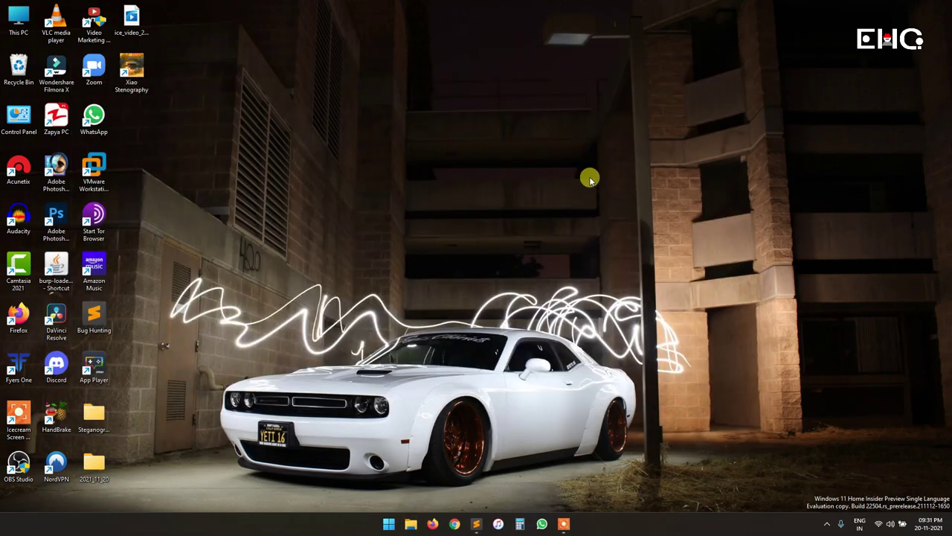